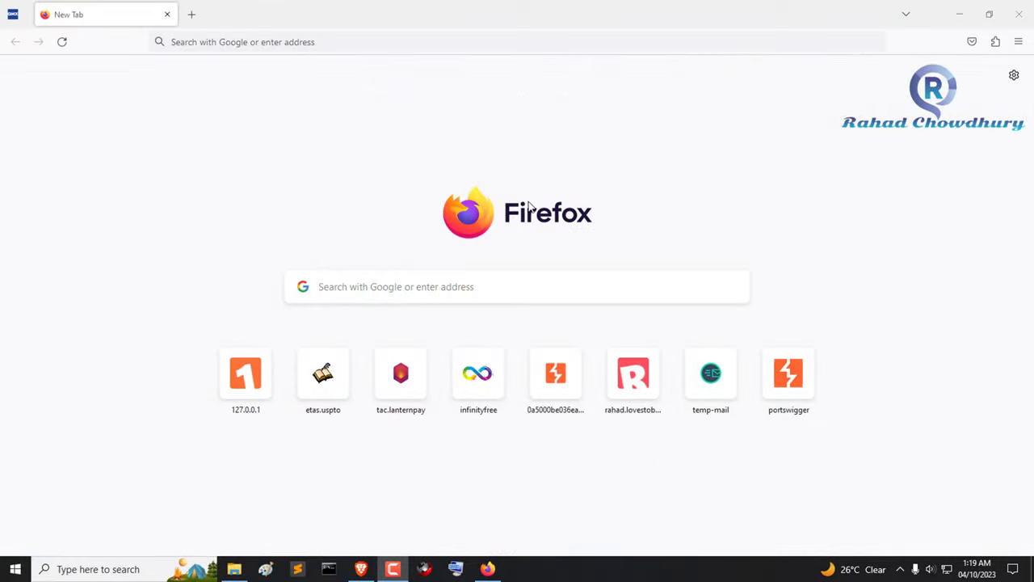
Step: Load infinityfree.net from the pasted address and go to the sign-up page
click(271, 42)
right_click(271, 44)
click(305, 158)
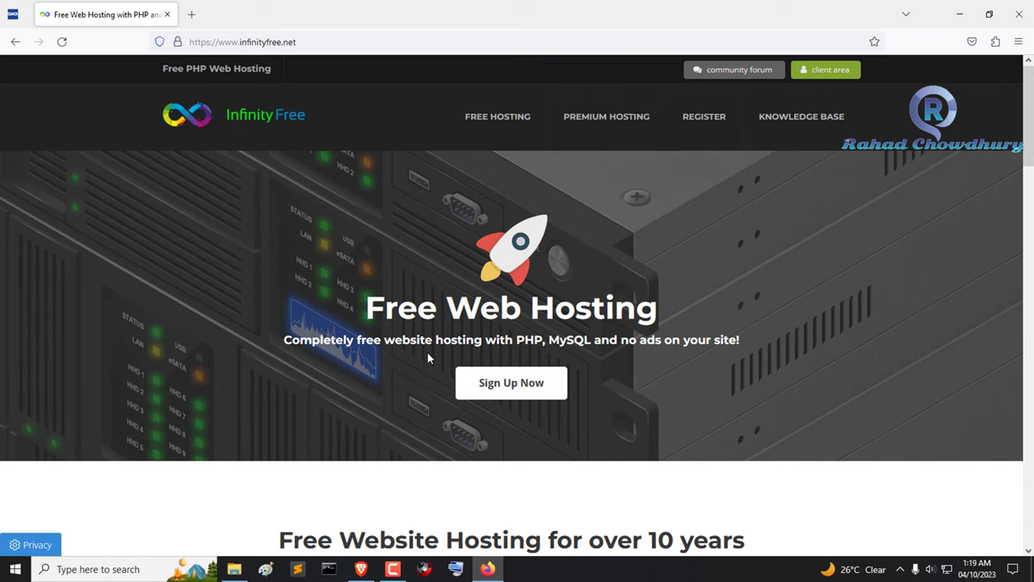
drag(369, 309, 660, 357)
click(549, 381)
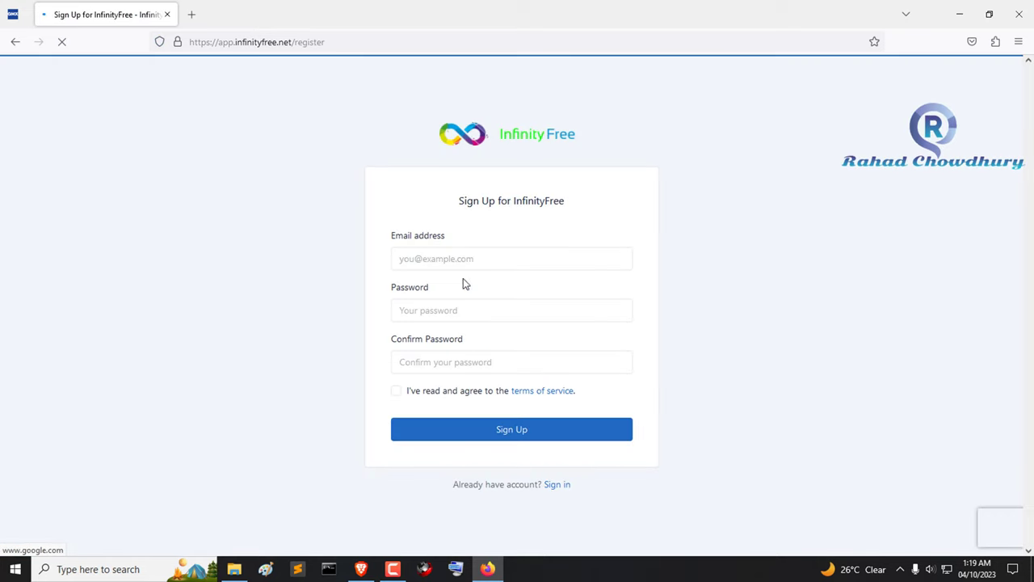
Step: Enter the account e-mail address, fixing the missing @ sign
click(462, 261)
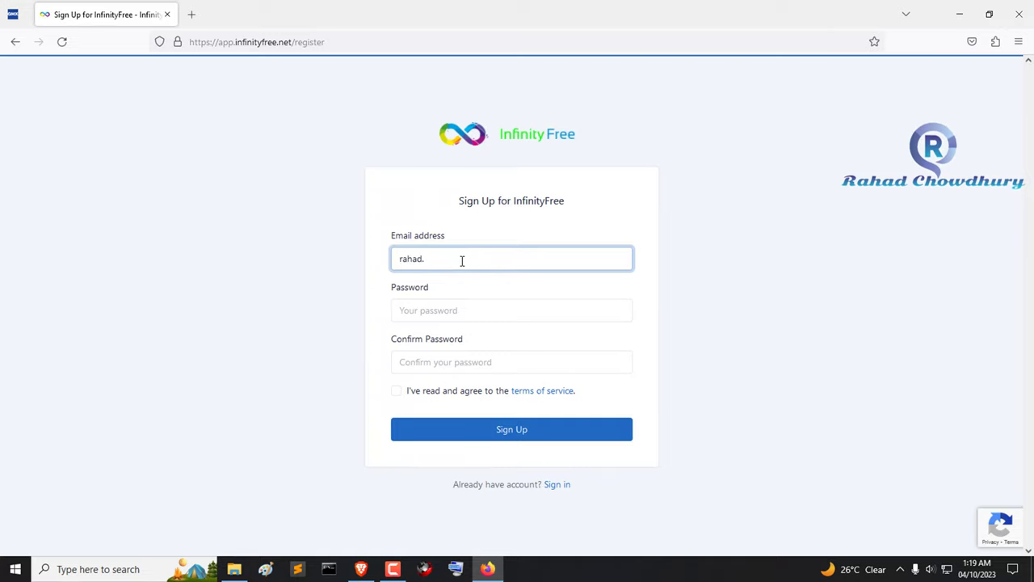
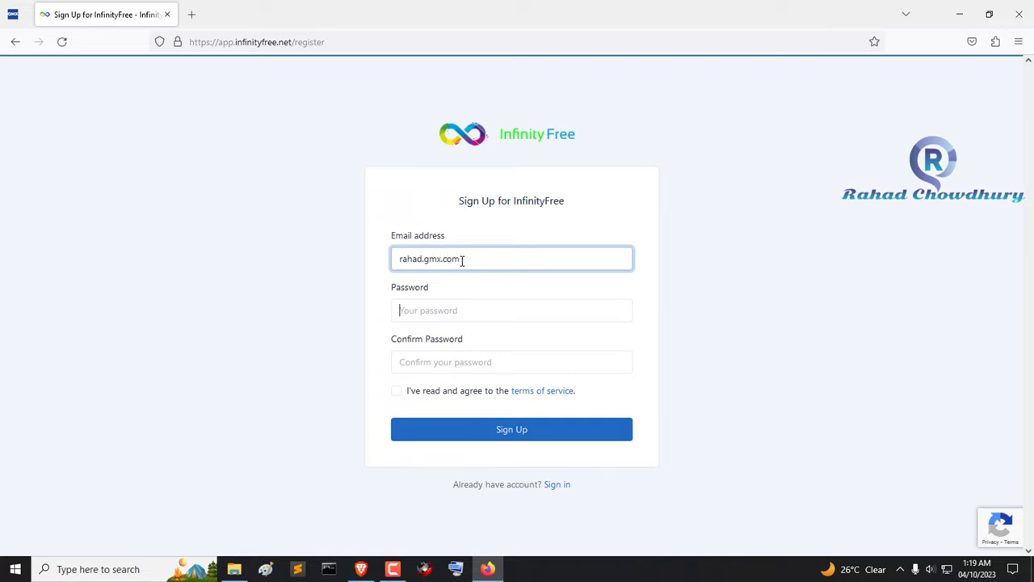
key(Tab)
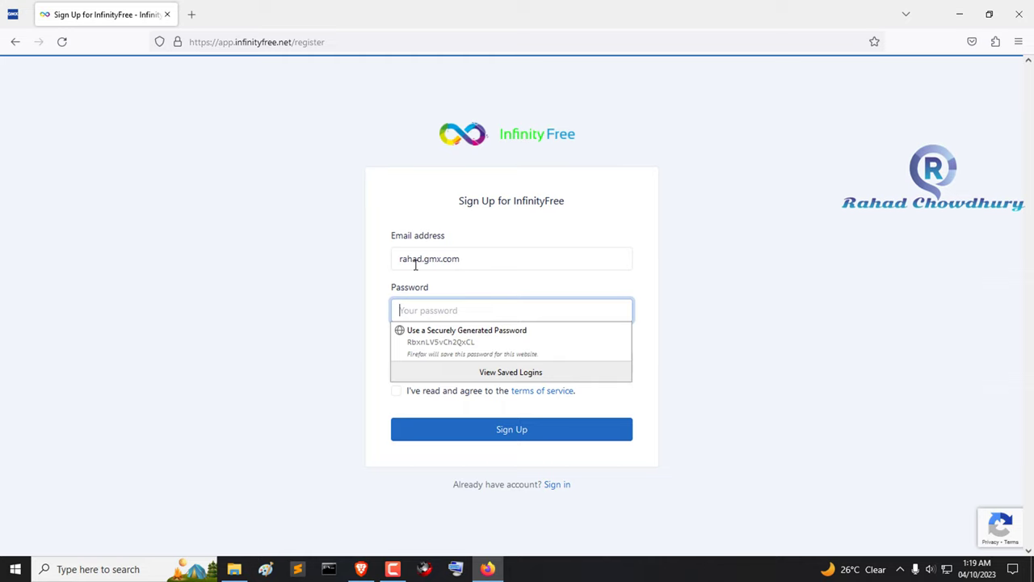
key(Escape)
click(422, 261)
key(BackSpace)
text(@)
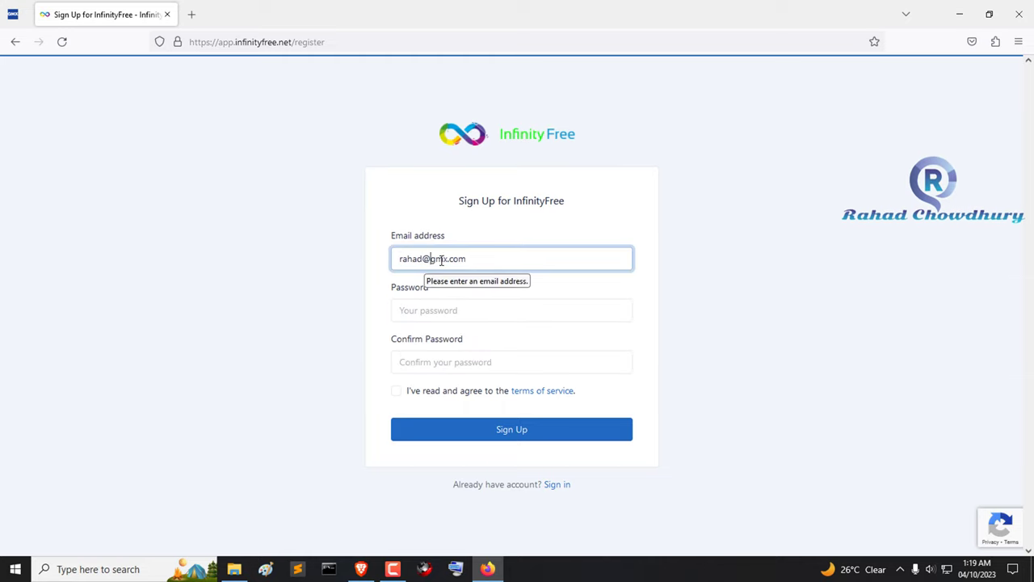
Step: Enter the account password and type it again in Confirm Password
click(451, 303)
key(Escape)
text(123)
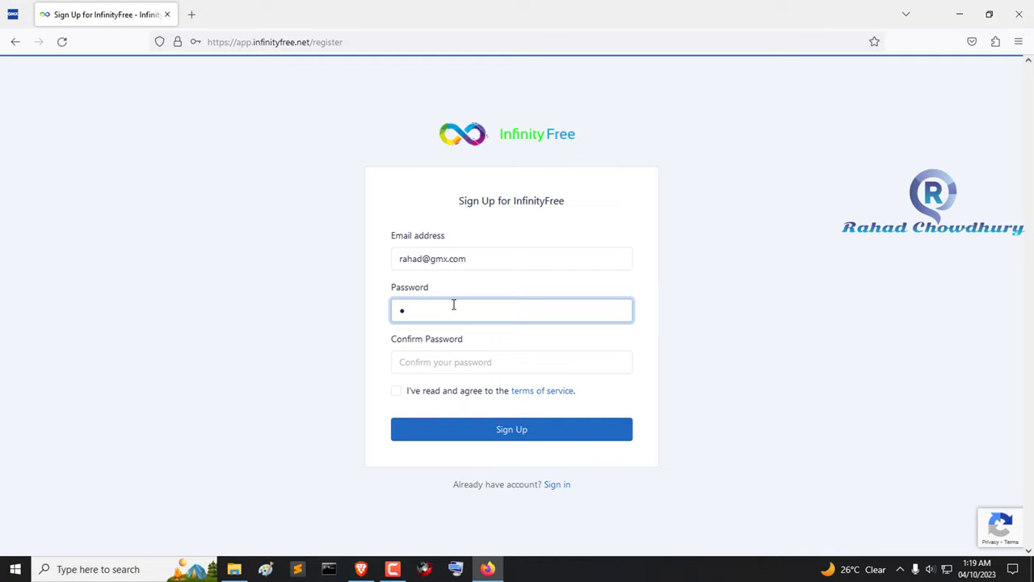
text(456789)
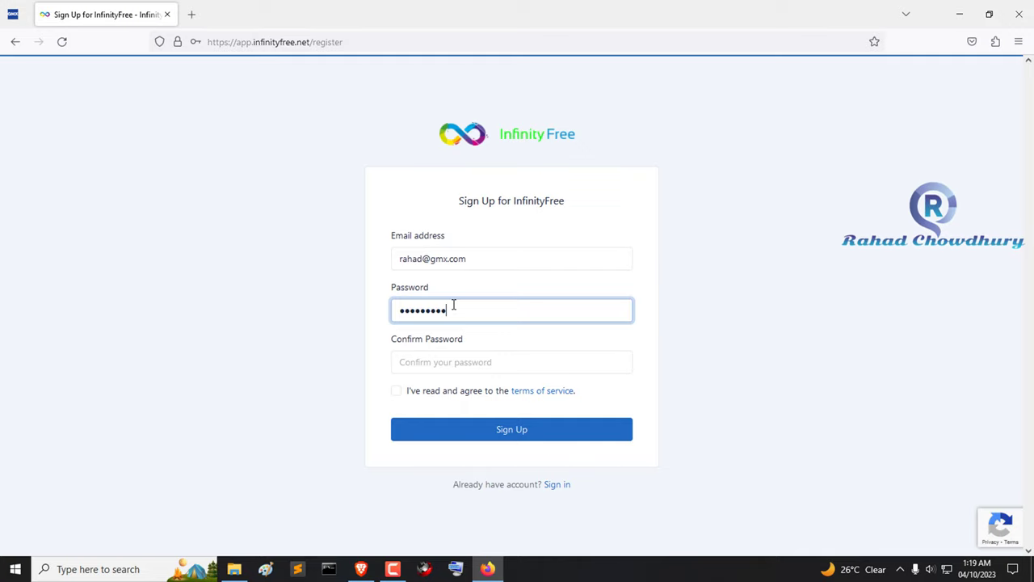
key(Tab)
text(123456)
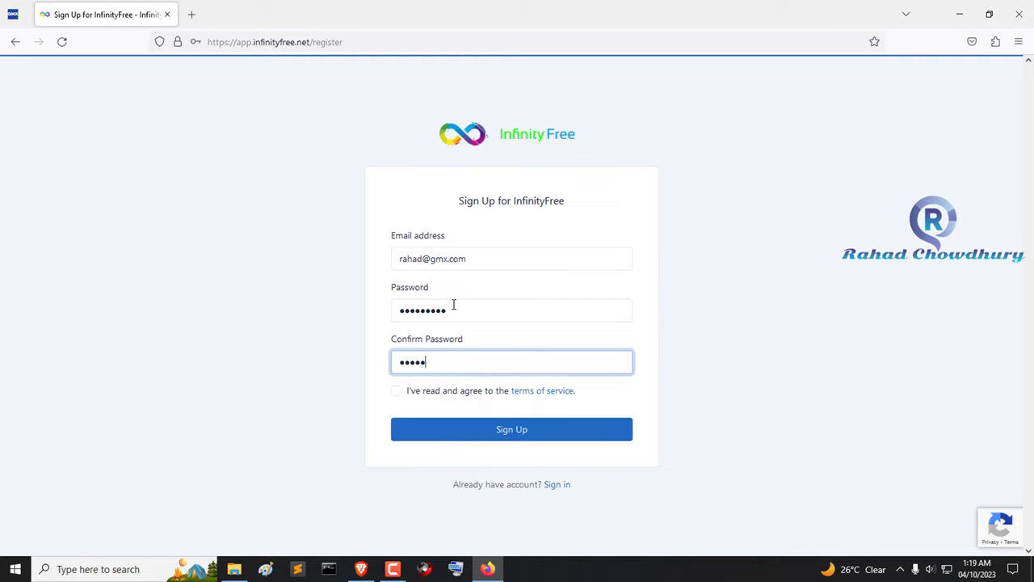
text(789)
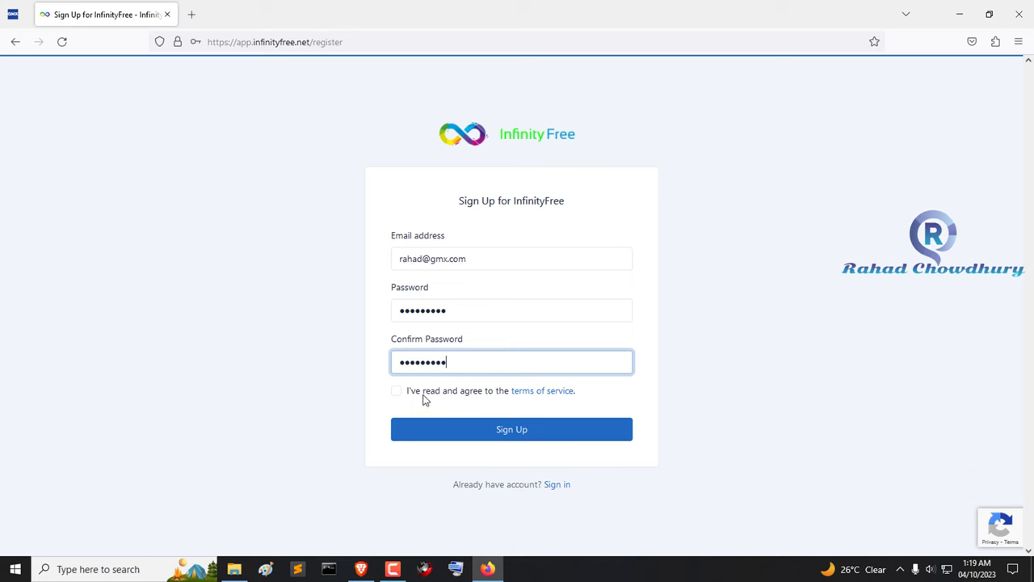
Step: Accept the terms, submit the sign-up and solve the bicycle reCAPTCHA challenge
click(395, 391)
click(494, 434)
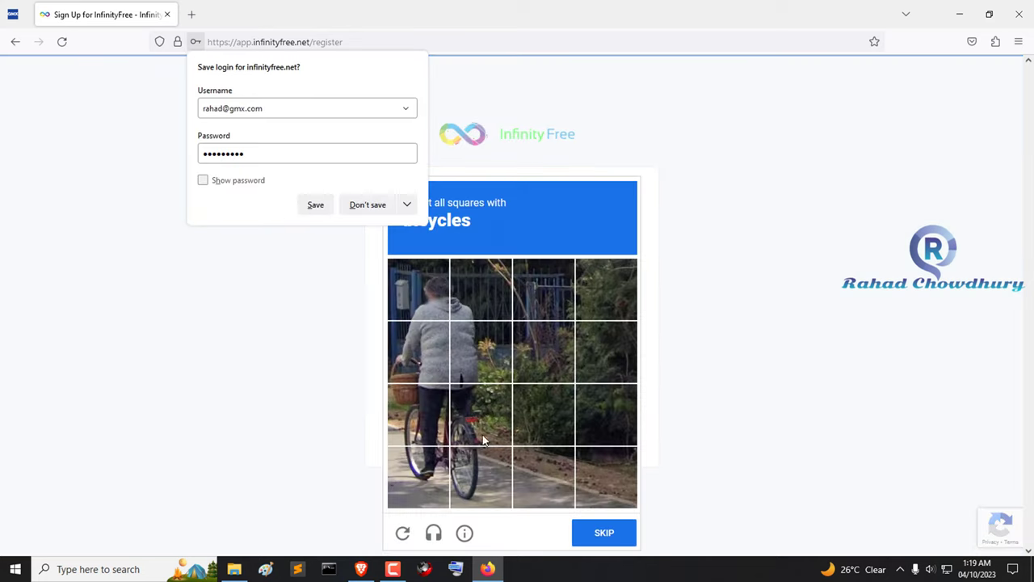
click(411, 311)
click(457, 338)
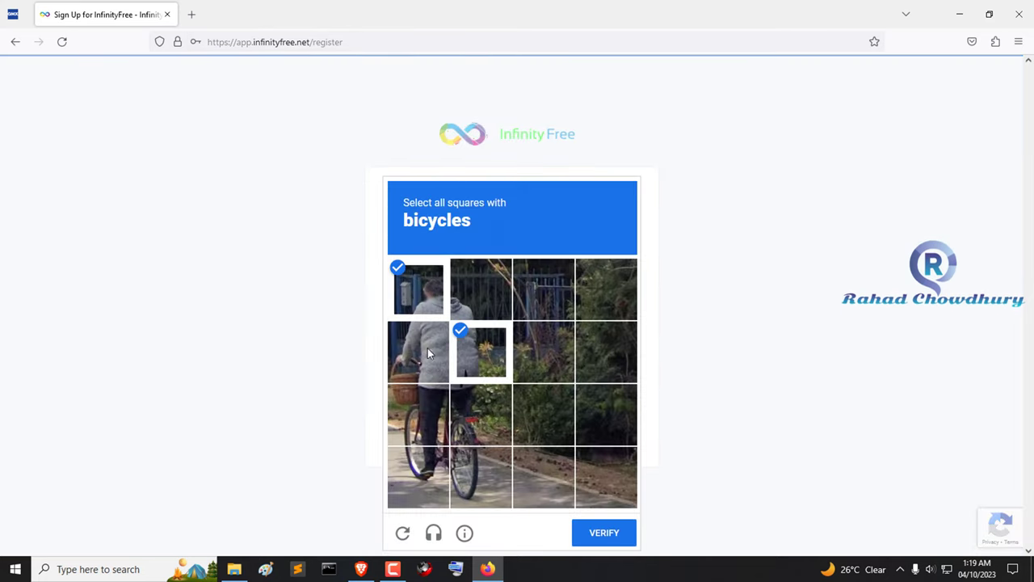
click(416, 307)
click(456, 337)
click(418, 414)
click(481, 414)
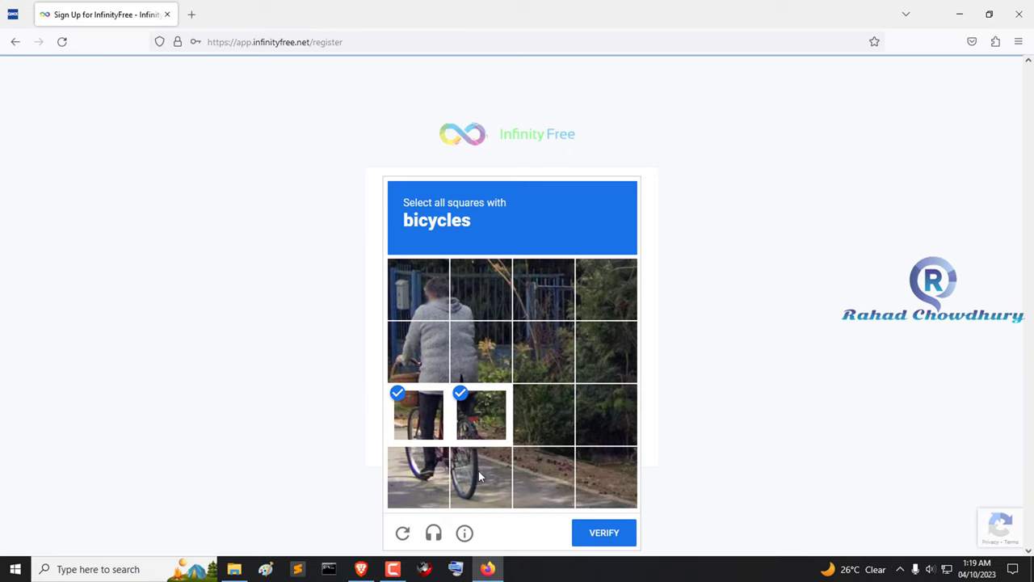
click(475, 485)
click(419, 477)
click(604, 533)
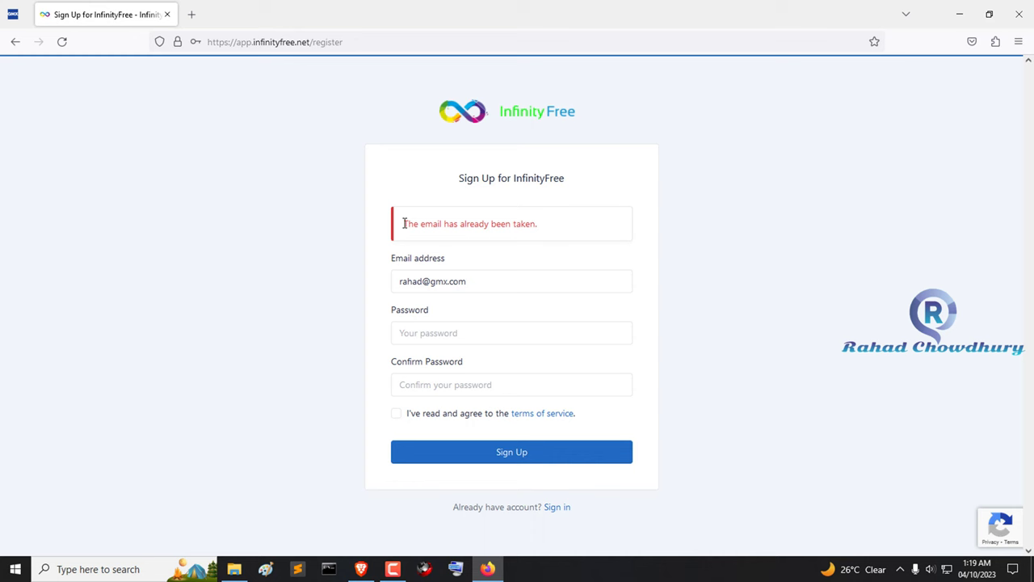
Step: Note the email-already-taken error and check the existing verification e-mail in the inbox
drag(402, 224, 646, 236)
click(774, 226)
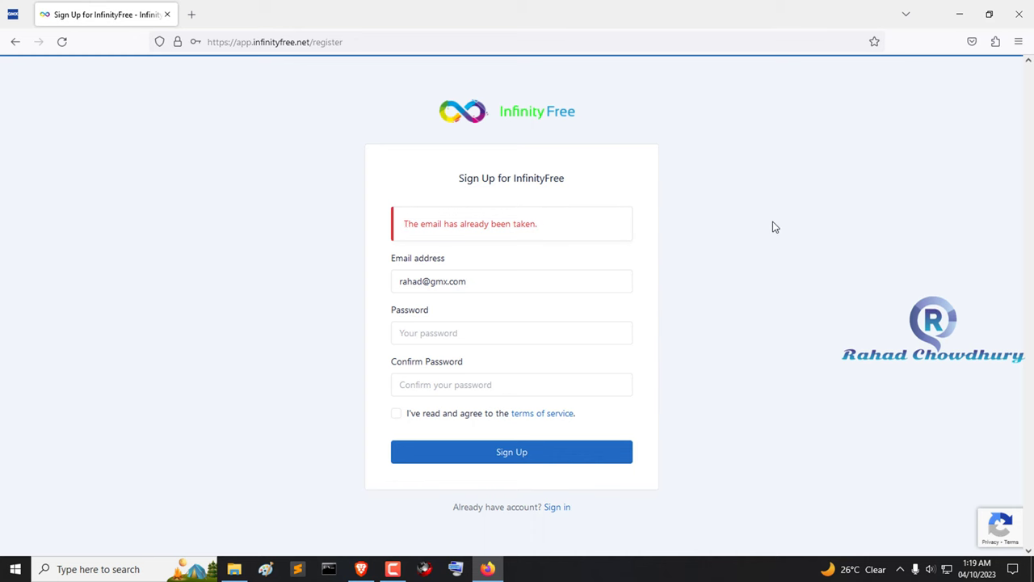
click(12, 14)
click(224, 143)
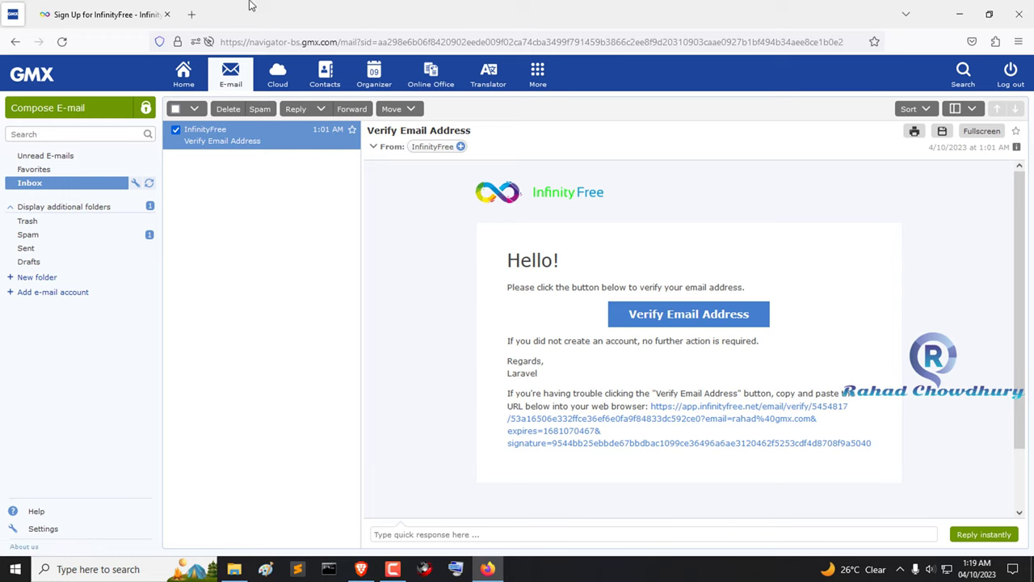
click(110, 15)
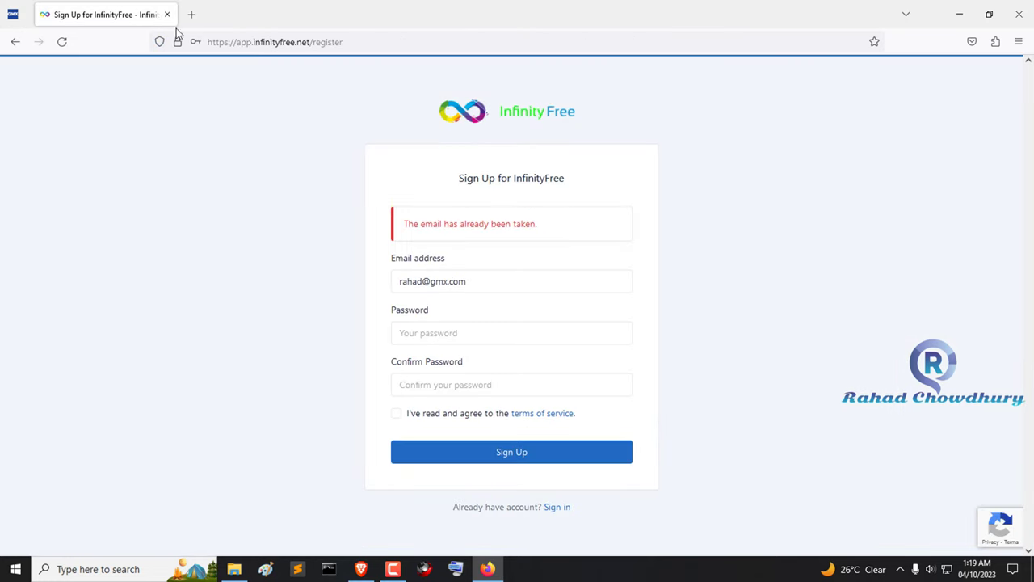
Step: Sign in to the existing InfinityFree account with its e-mail and password
click(558, 507)
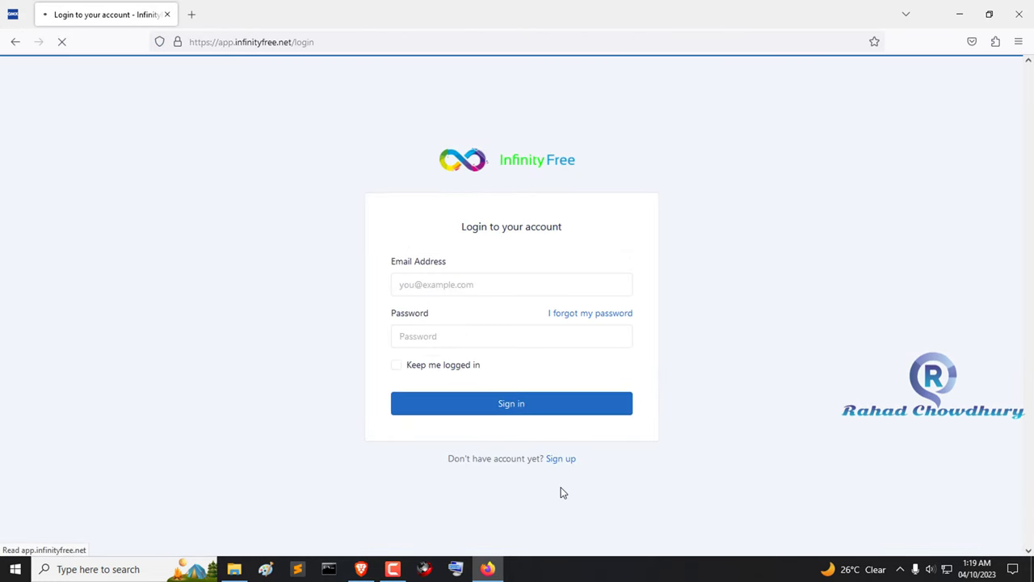
click(488, 284)
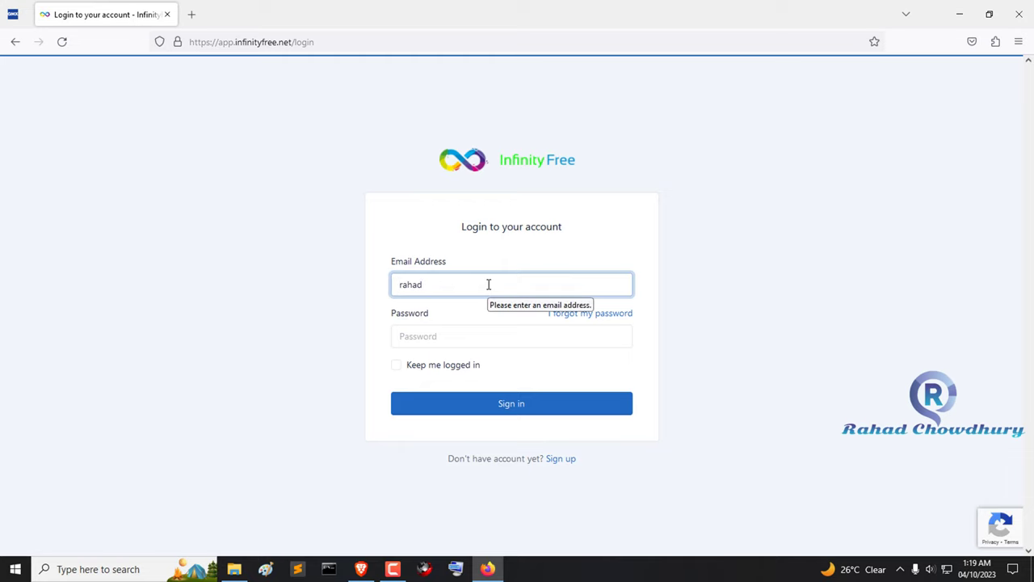
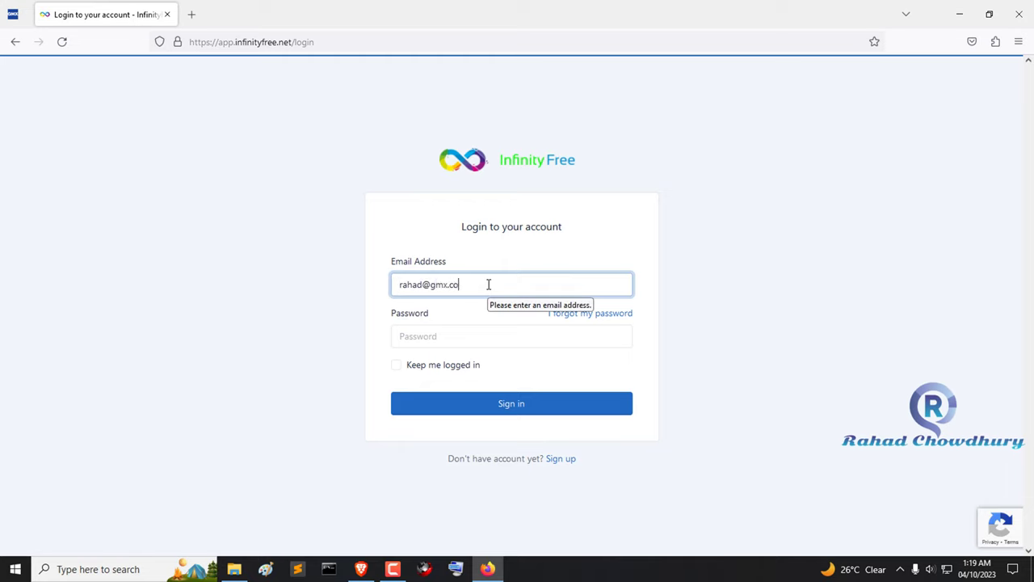
key(Tab)
key(Tab)
text(123)
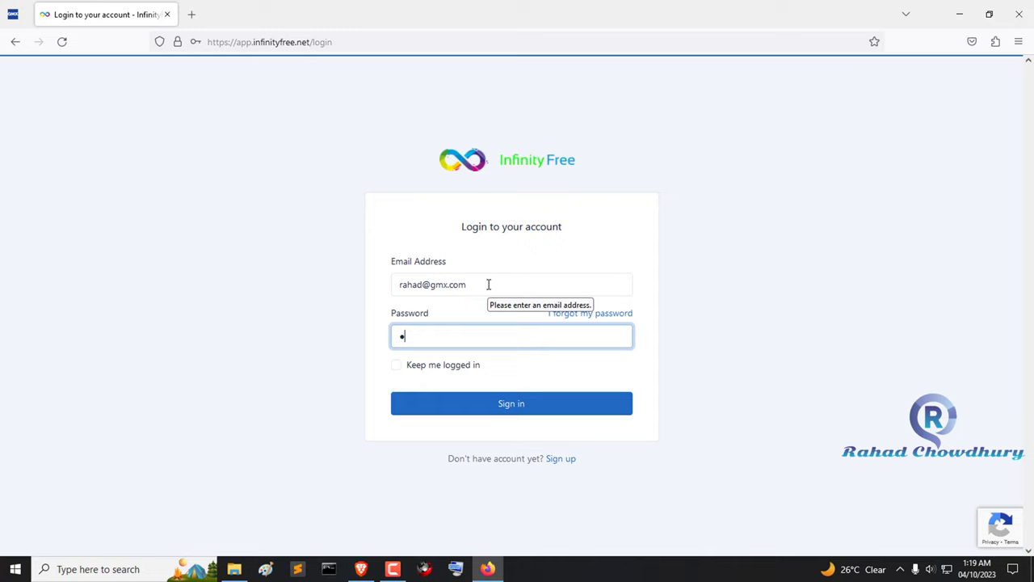
text(456789)
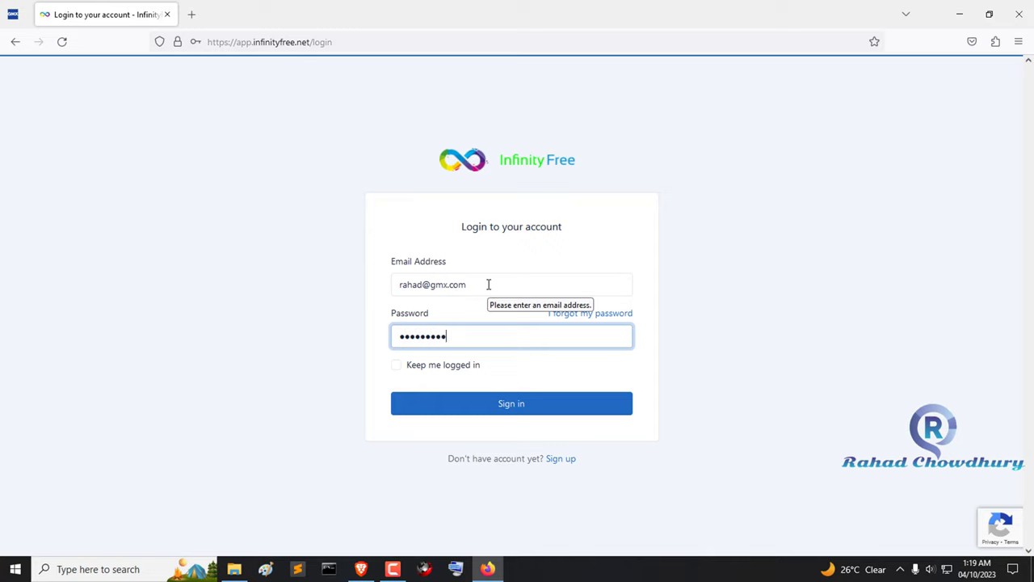
click(557, 411)
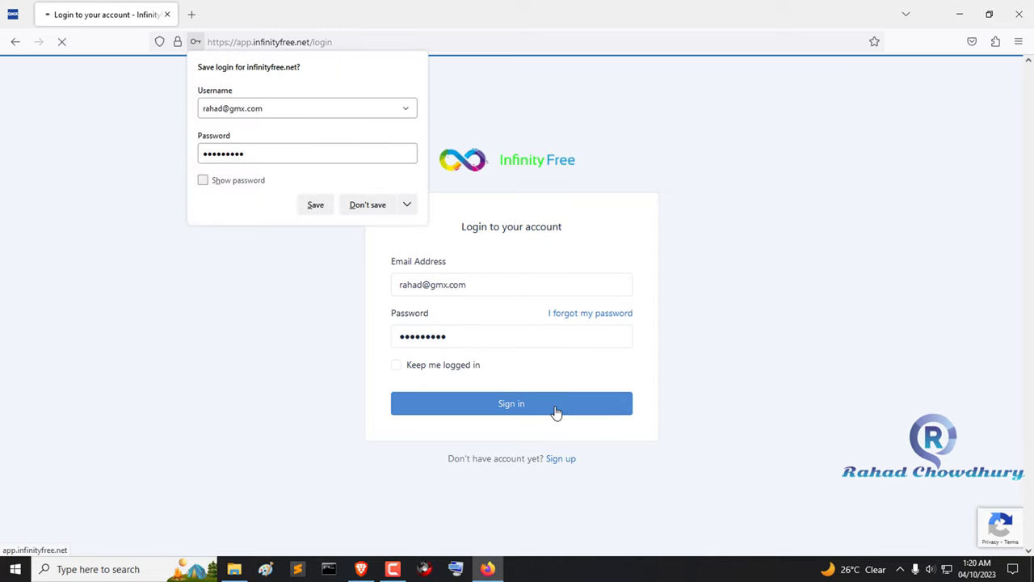
Step: Start a new hosting account and confirm the chosen .epizy.com subdomain is available
click(385, 204)
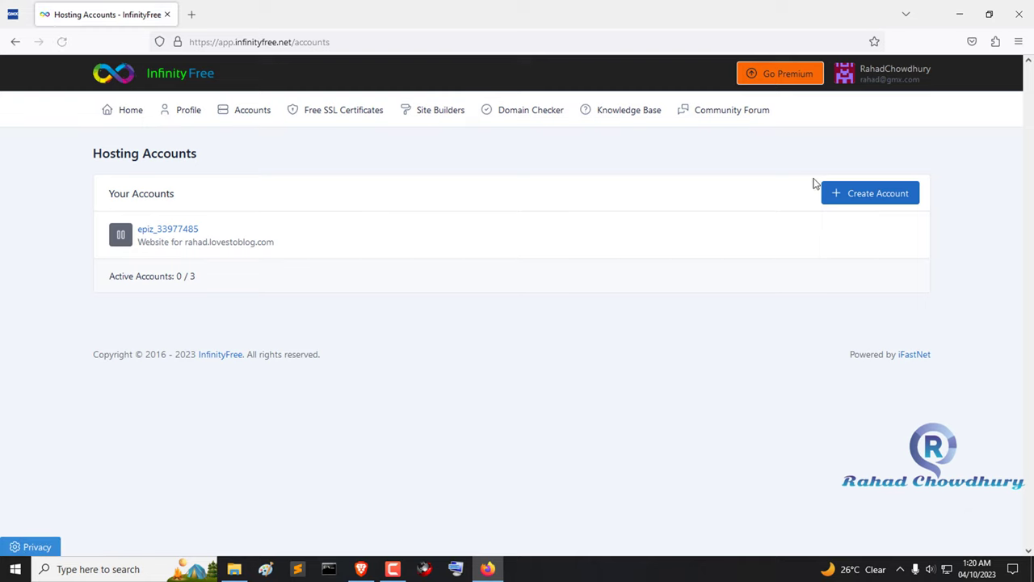
click(879, 198)
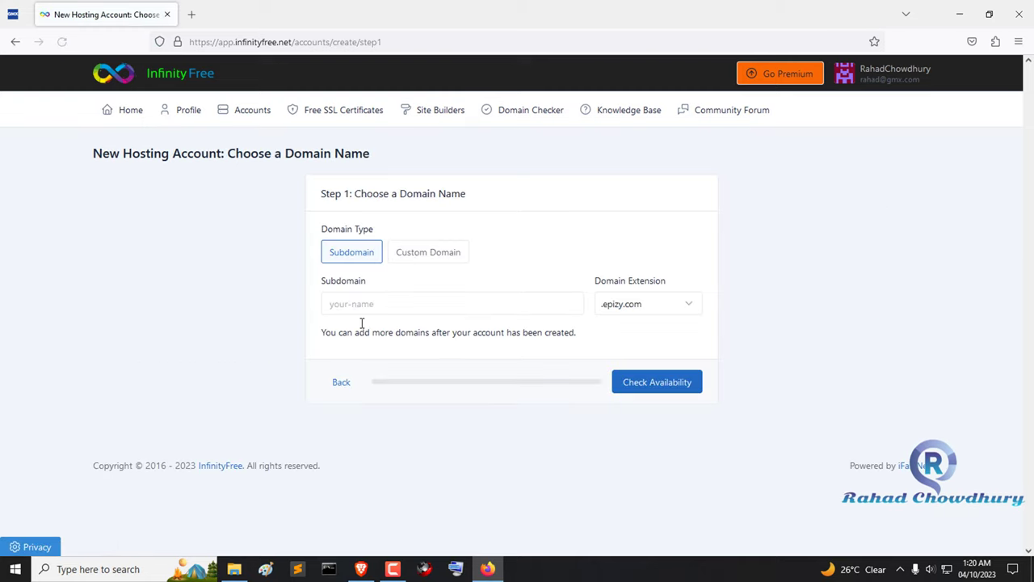
click(383, 307)
text(rahad)
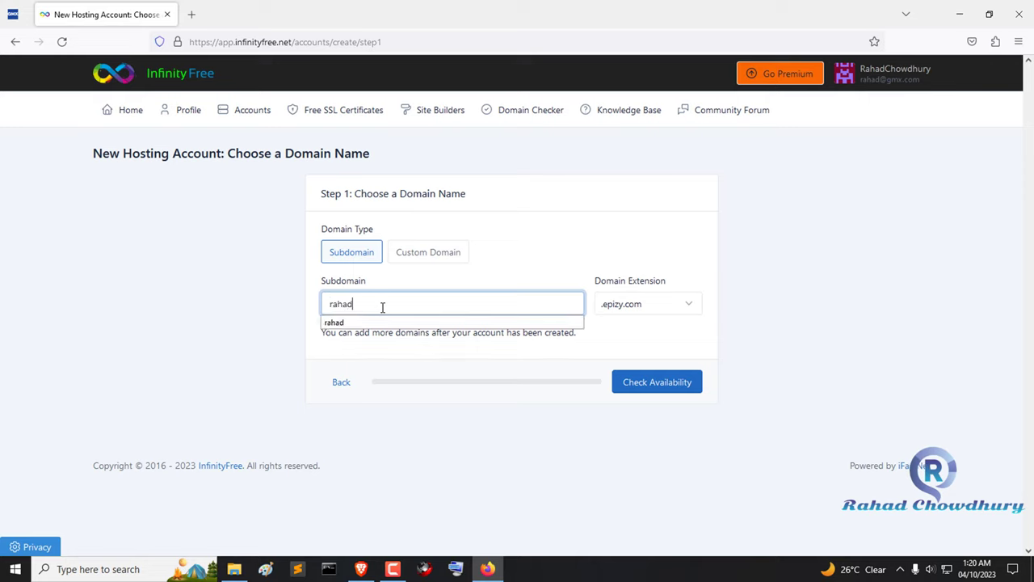
click(623, 293)
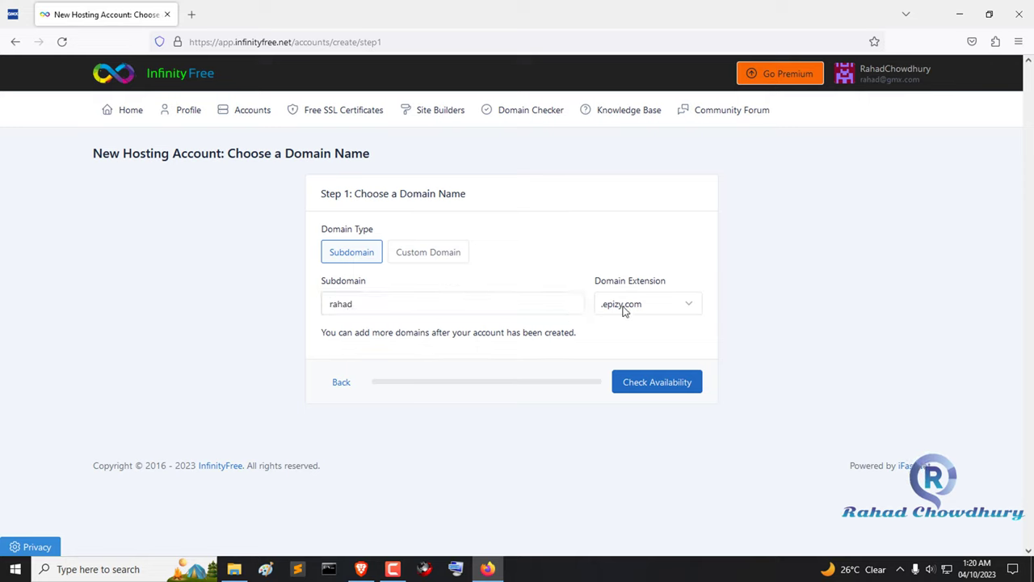
click(631, 312)
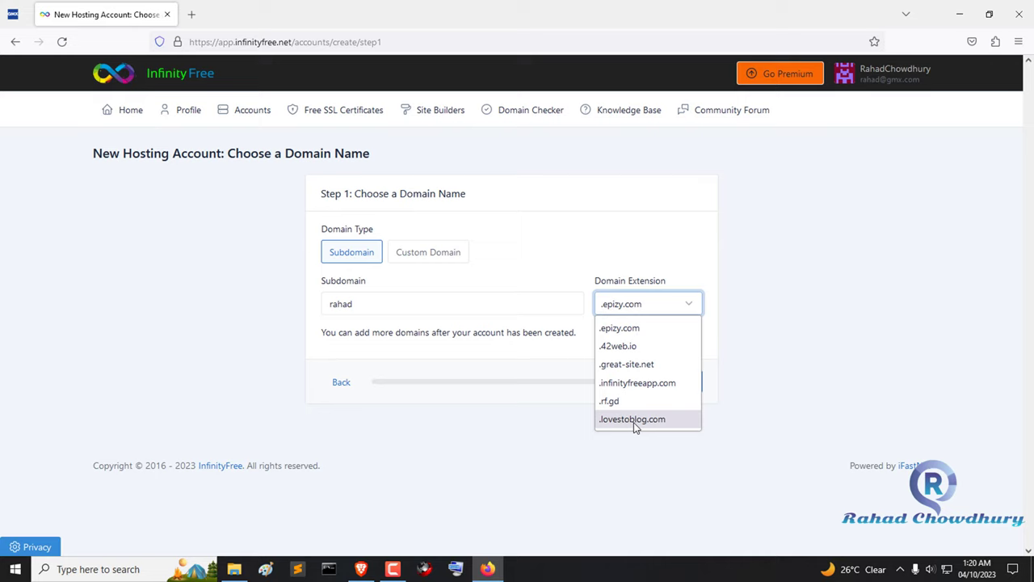
click(653, 233)
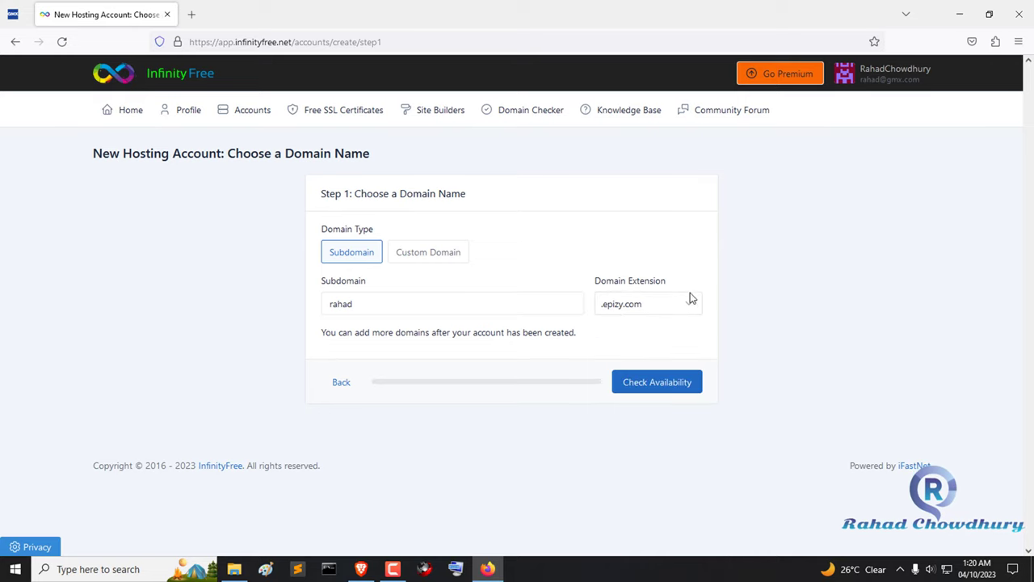
click(656, 382)
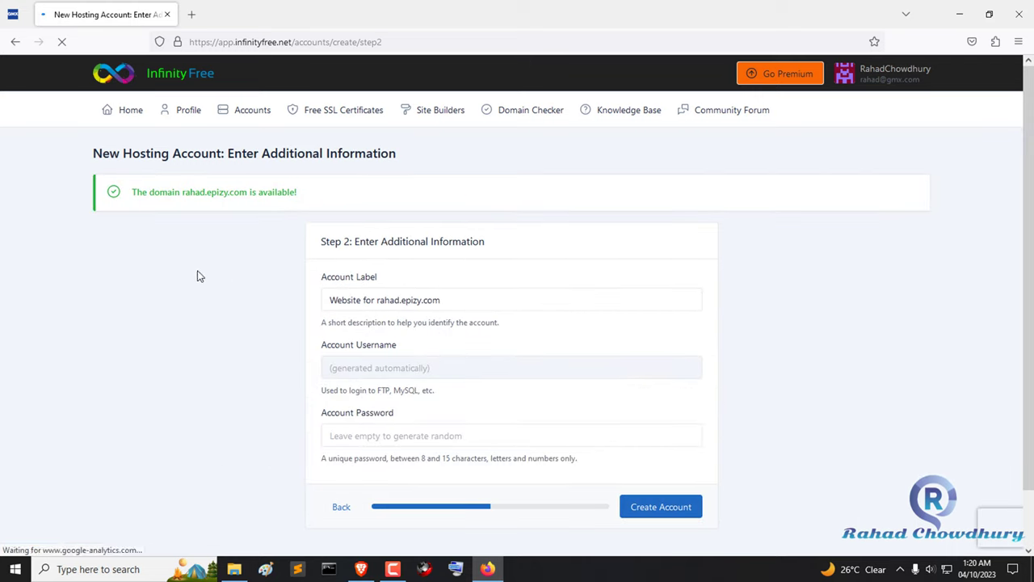
drag(127, 198, 323, 196)
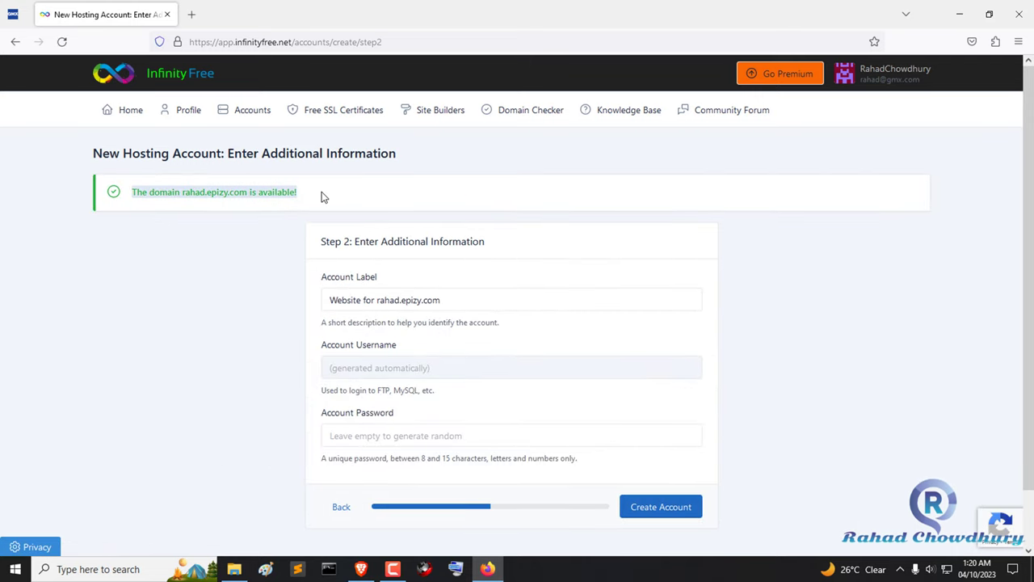
click(392, 196)
scroll(628, 332, down, 1)
Step: Create the account, solving the stairs and fire hydrant reCAPTCHA challenges
click(676, 451)
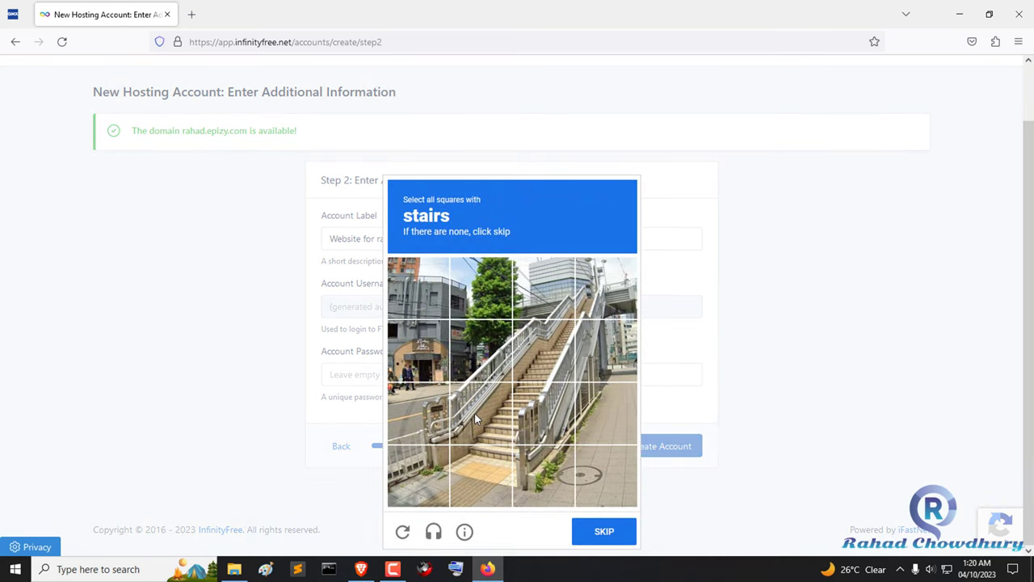
click(474, 413)
click(481, 351)
click(543, 351)
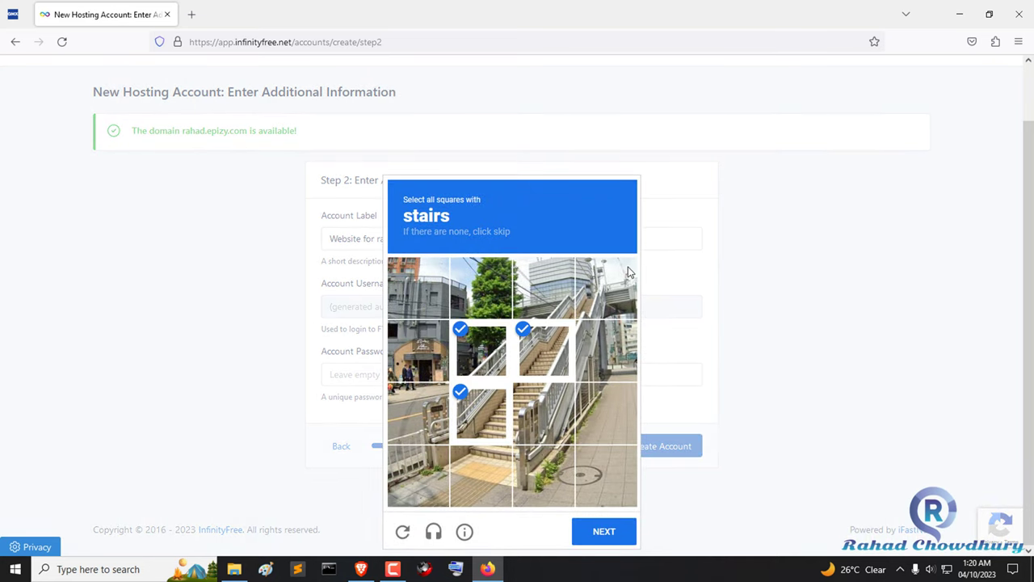
click(596, 317)
click(614, 530)
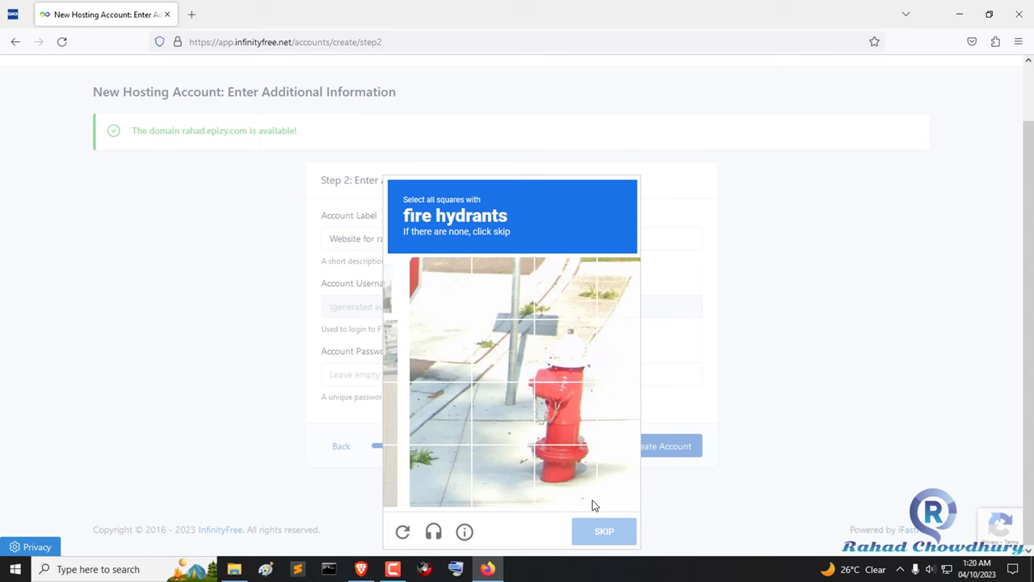
click(537, 378)
click(531, 428)
click(534, 473)
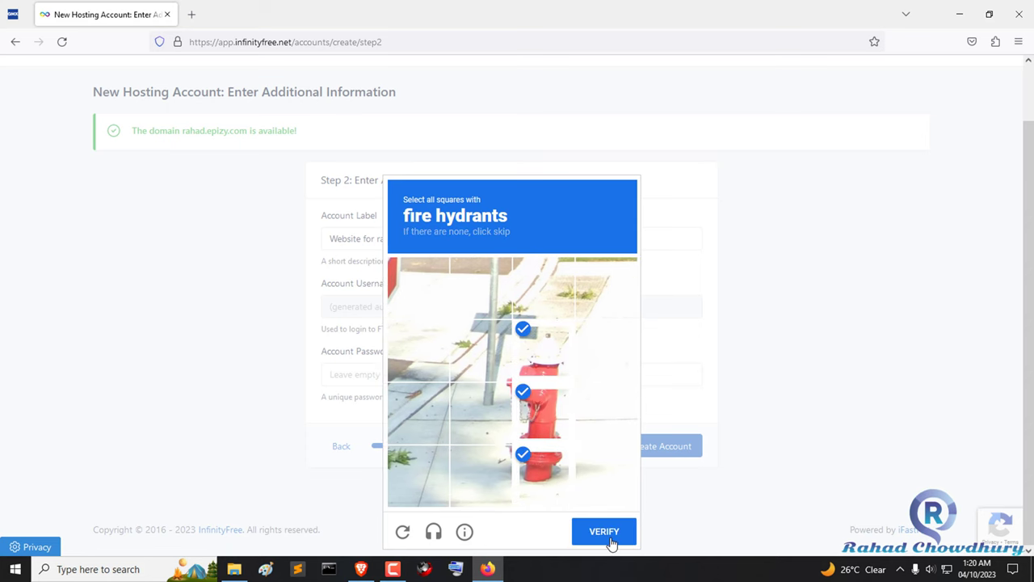
click(612, 541)
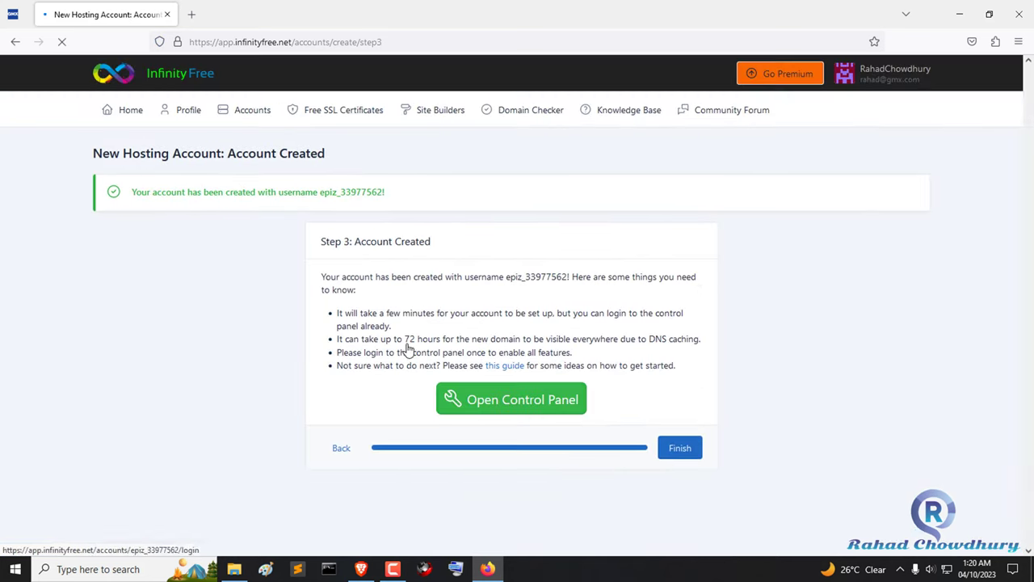
Step: Finish setup and open the account's subdomain in a new tab
drag(223, 193, 464, 194)
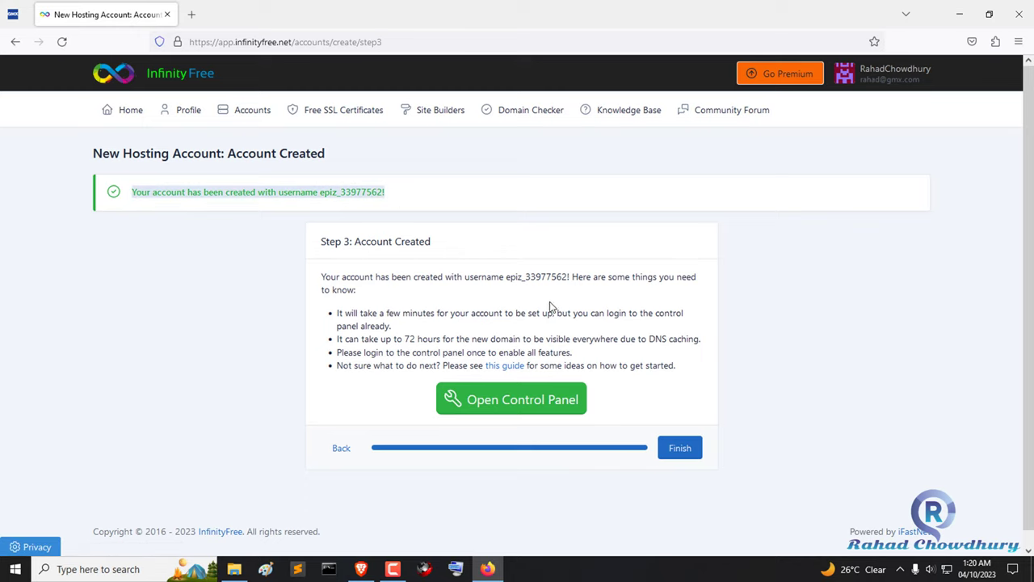
click(689, 457)
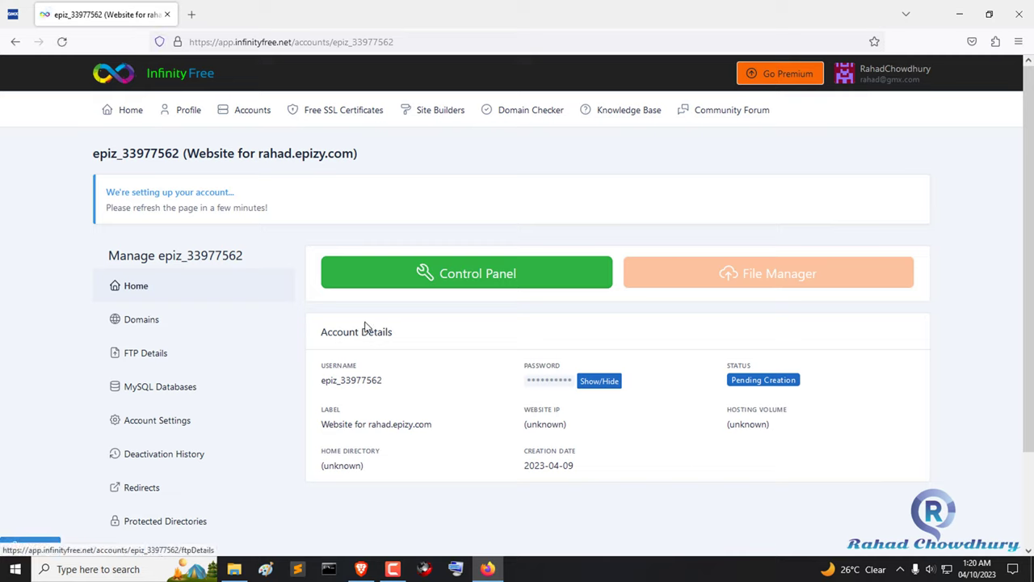
drag(369, 427, 433, 438)
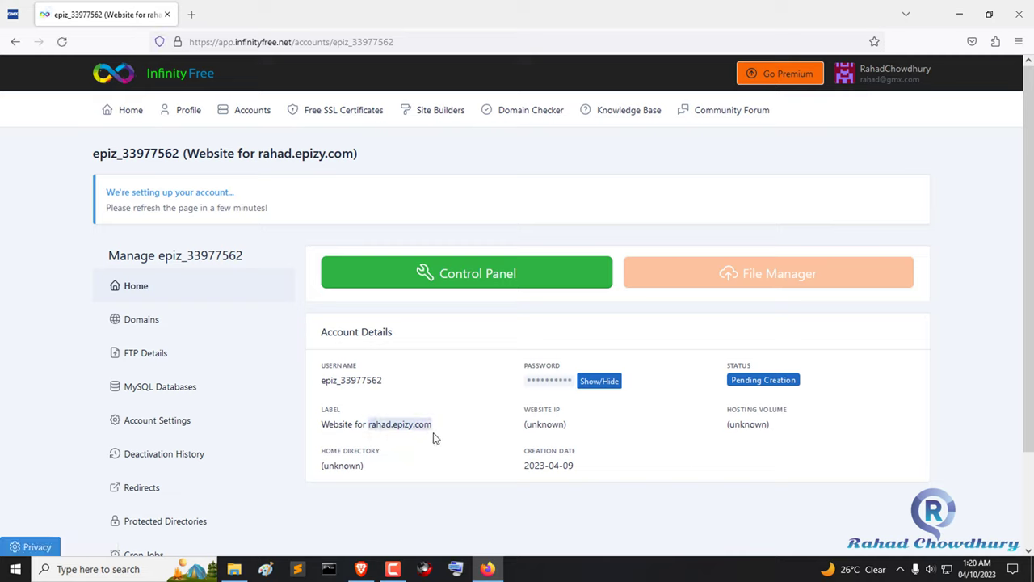
right_click(411, 426)
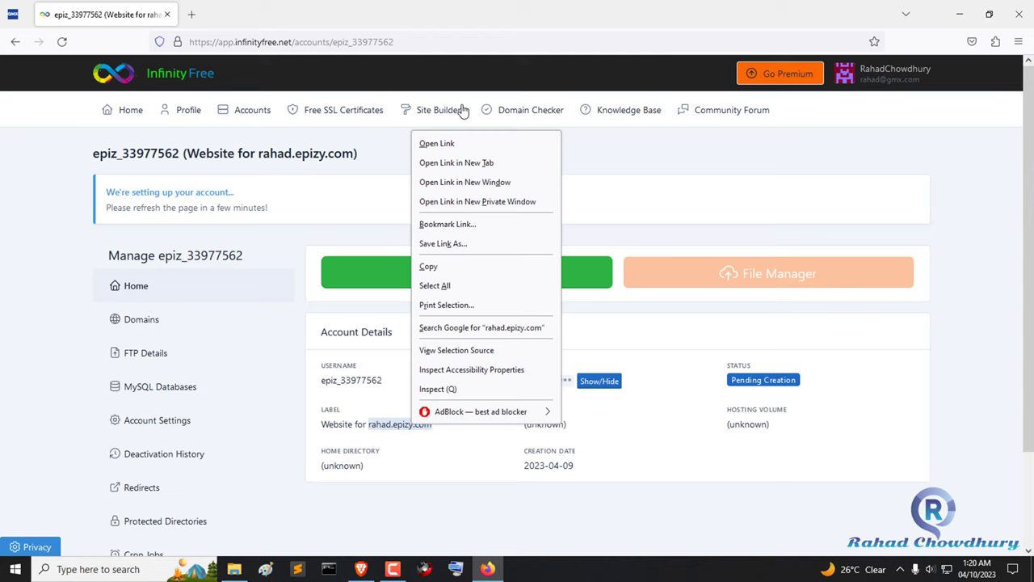
click(492, 164)
Step: Close the unreachable subdomain tab and read the account setup notice
click(251, 20)
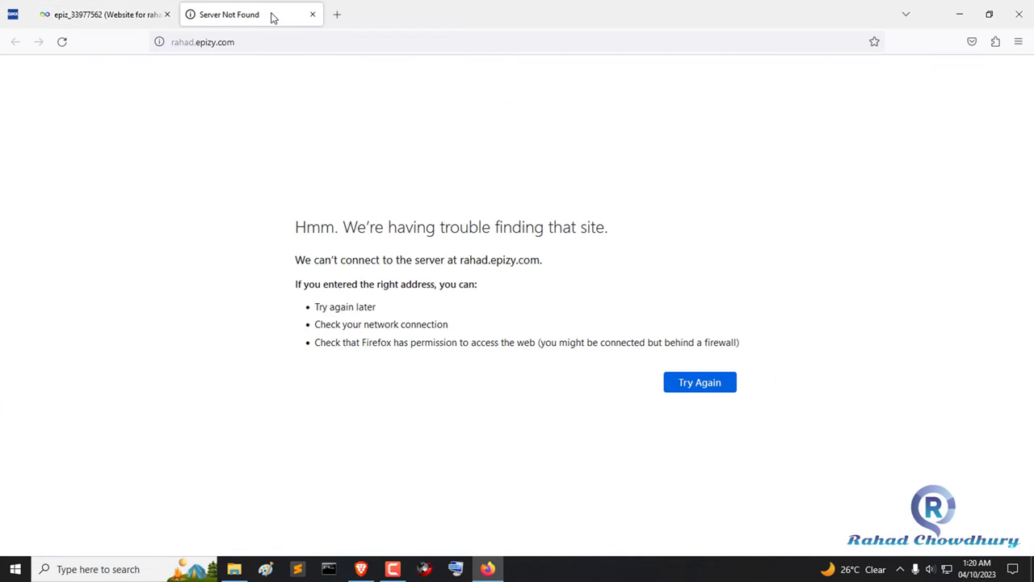
click(313, 14)
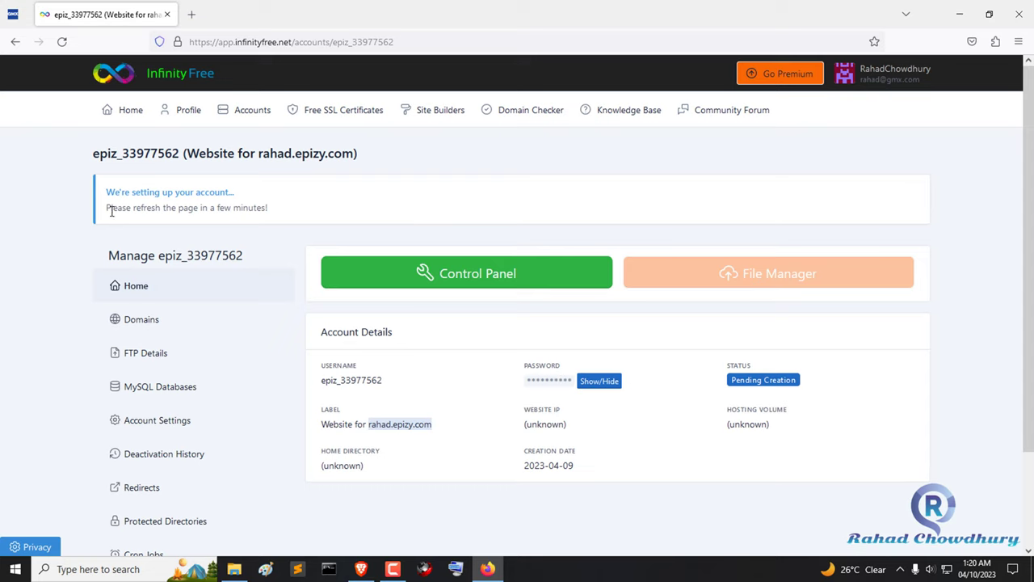
drag(102, 196, 312, 199)
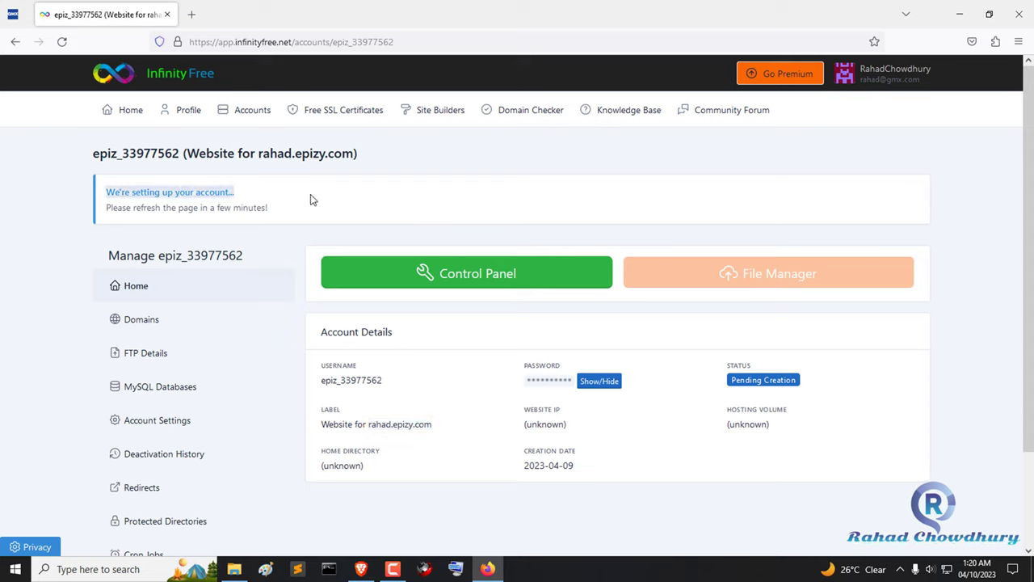
click(374, 200)
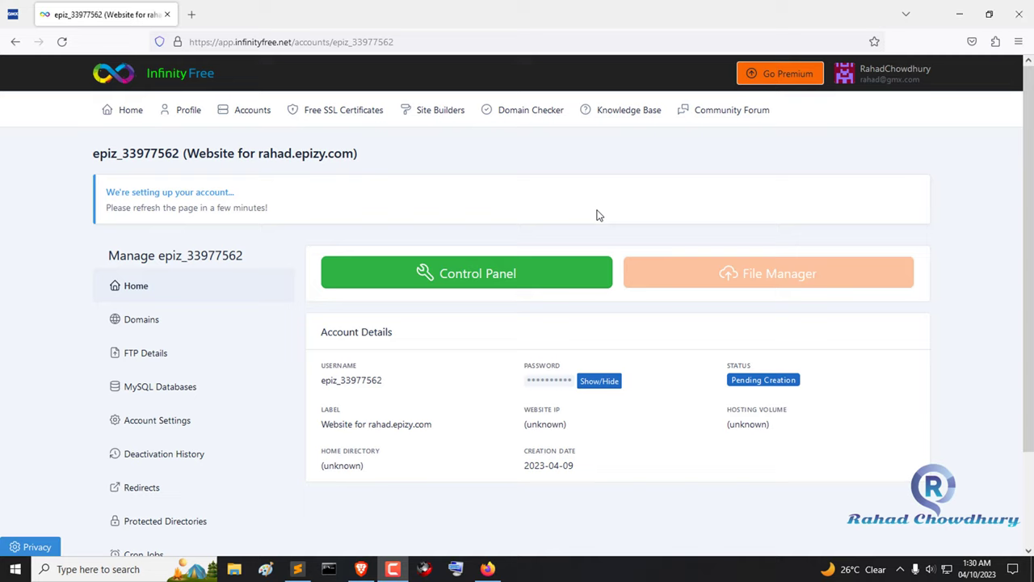
click(599, 215)
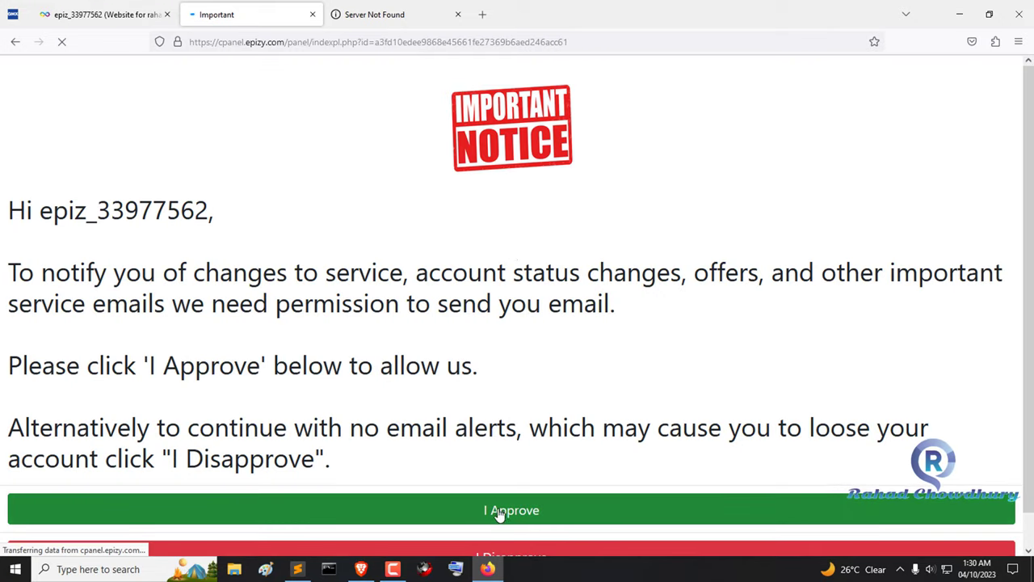
Step: Approve service e-mails and review the FTP accounts and Add-on Domains statistics
click(512, 511)
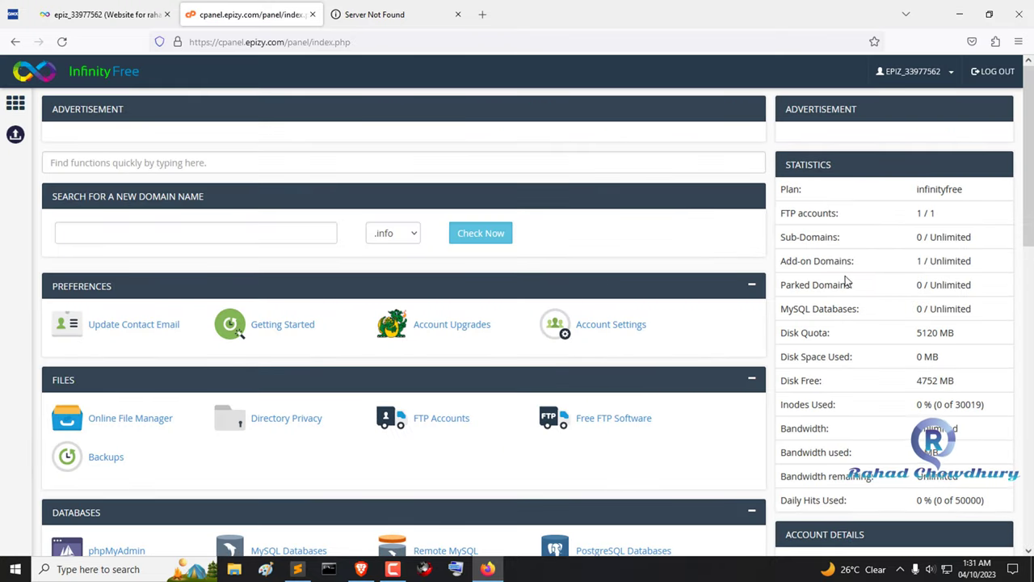
drag(783, 213, 905, 245)
drag(784, 261, 851, 261)
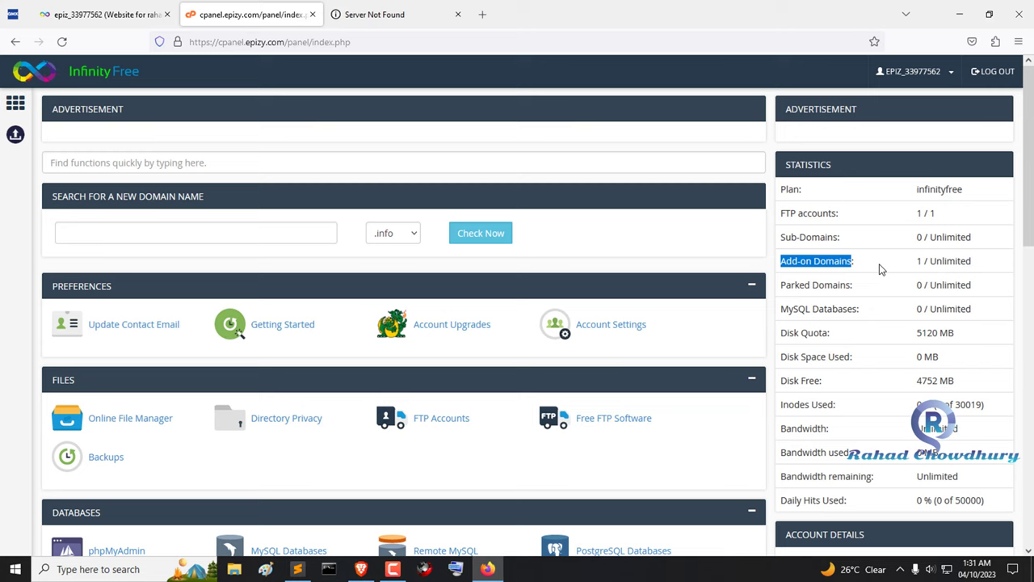
drag(967, 261, 916, 261)
click(950, 267)
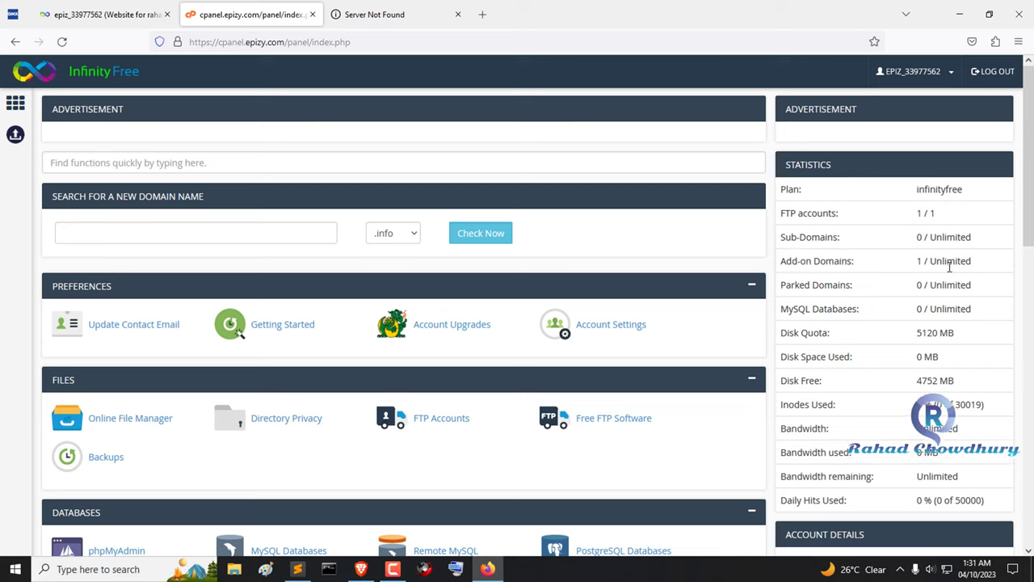
Step: Review the Parked Domains, MySQL Databases, Disk Quota and bandwidth statistics
drag(784, 285, 862, 290)
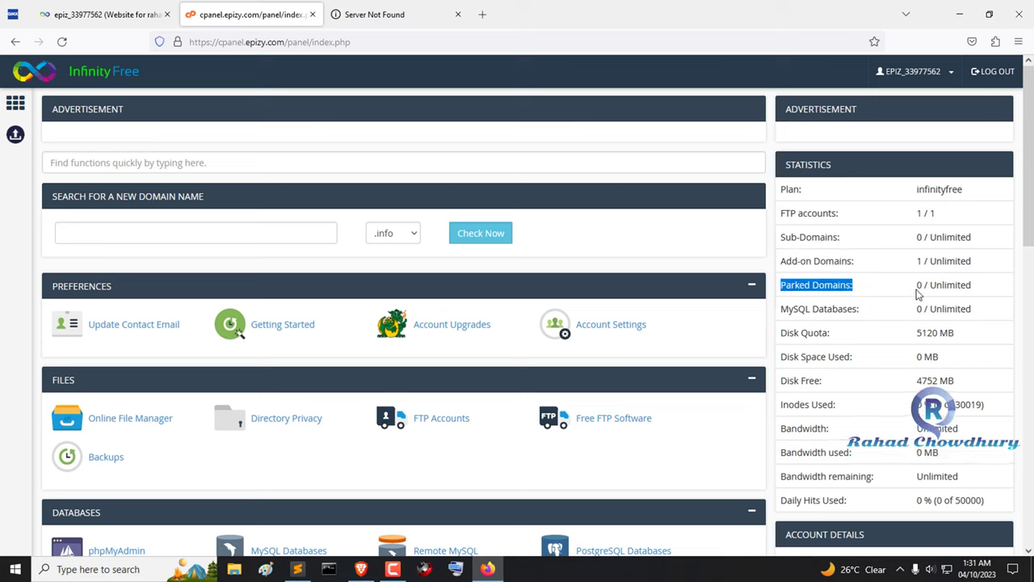
drag(933, 285, 989, 291)
drag(791, 313, 855, 324)
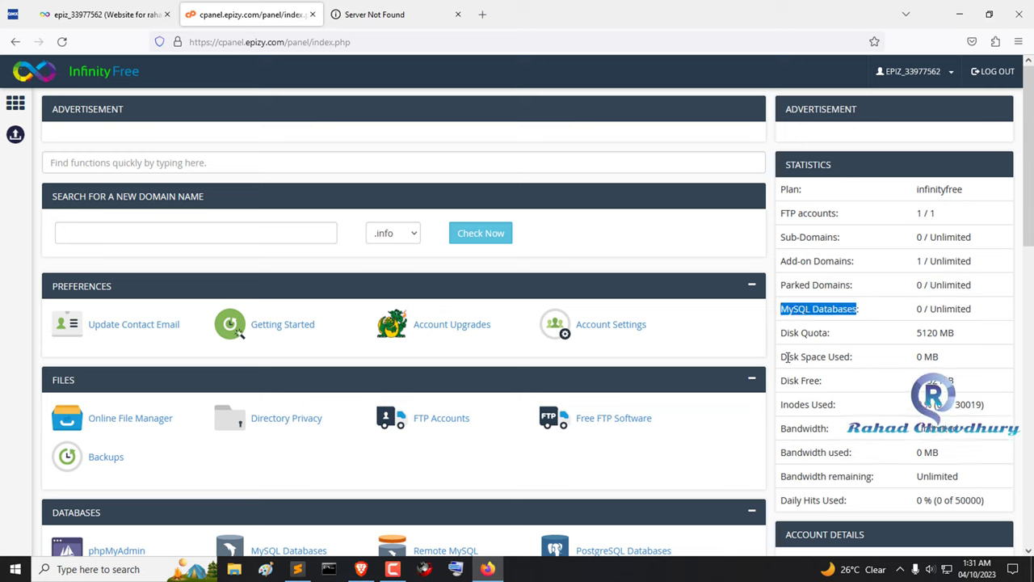
drag(786, 332, 821, 335)
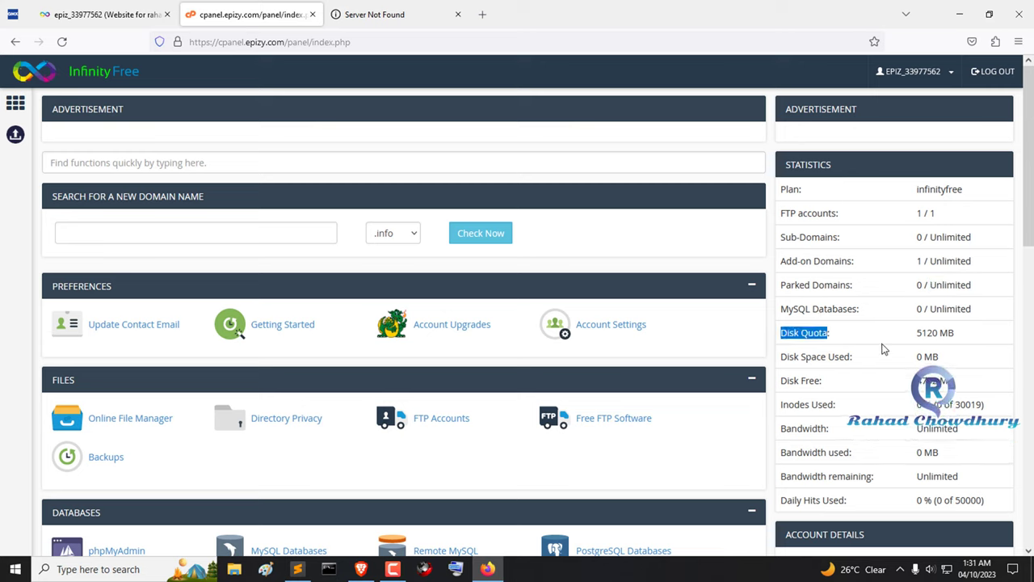
drag(926, 333, 916, 333)
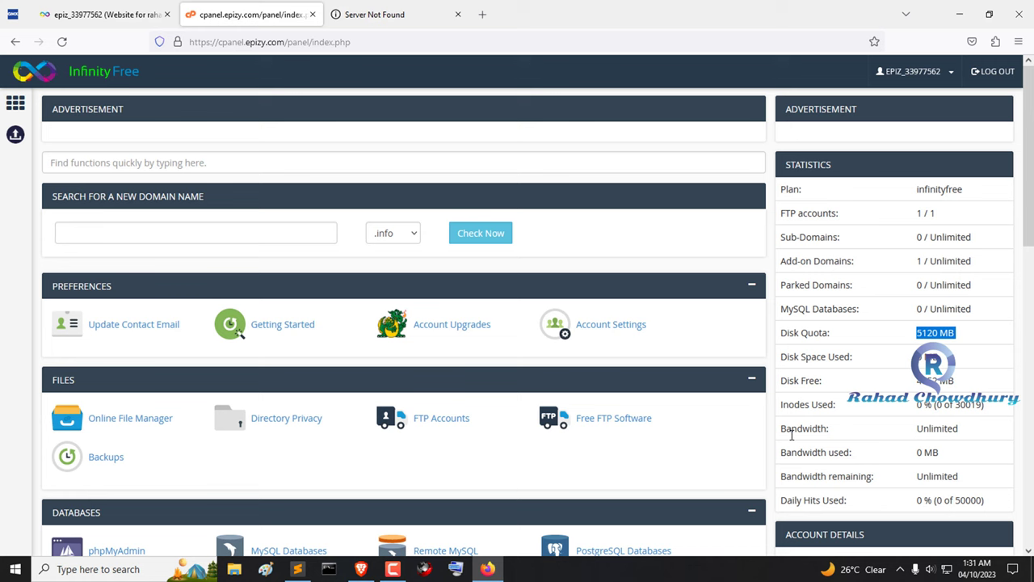
drag(780, 430, 952, 440)
scroll(812, 420, down, 2)
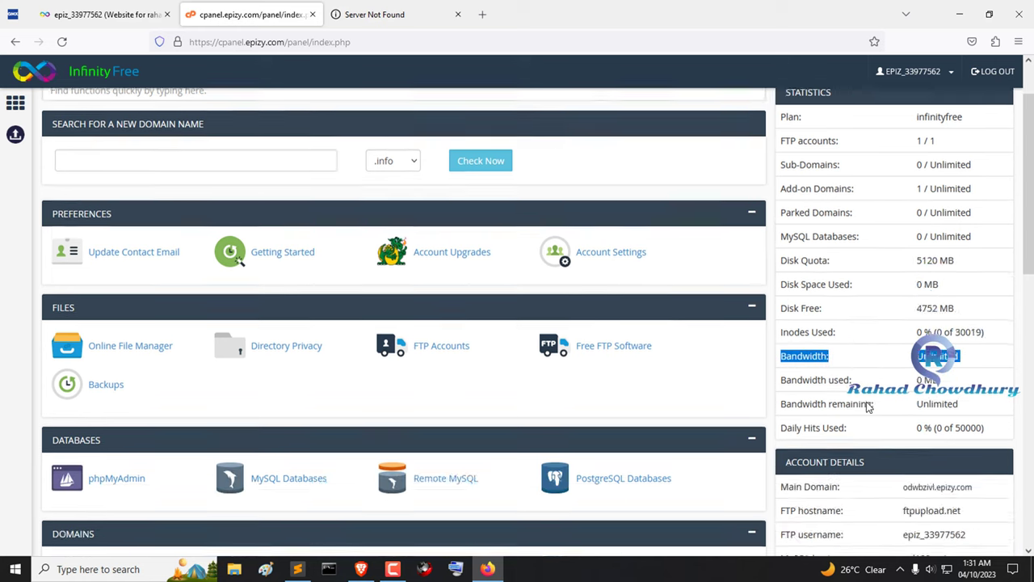
scroll(452, 420, up, 2)
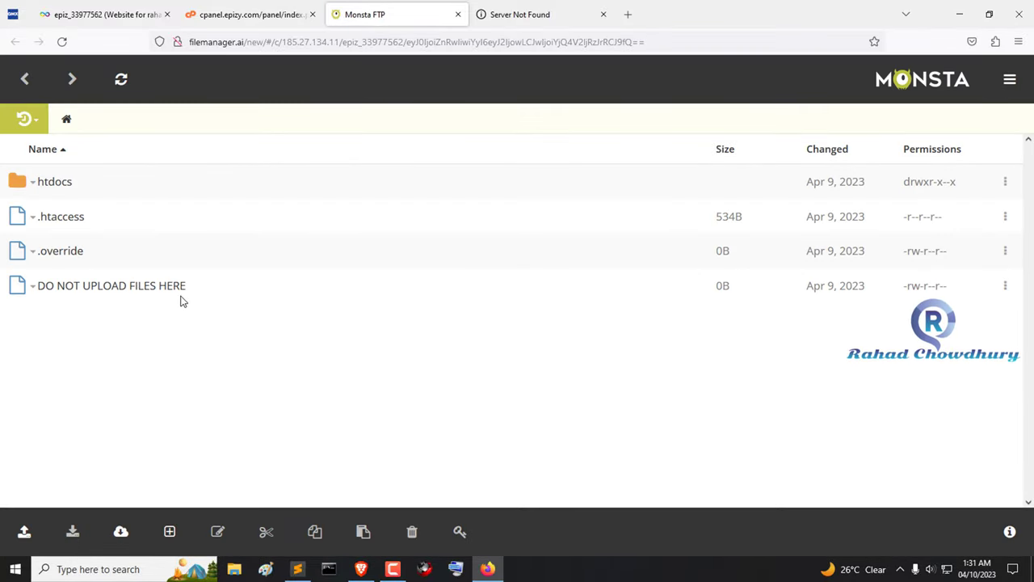
Step: Open htdocs and drag index.html from the Documents folder into it to upload
click(57, 188)
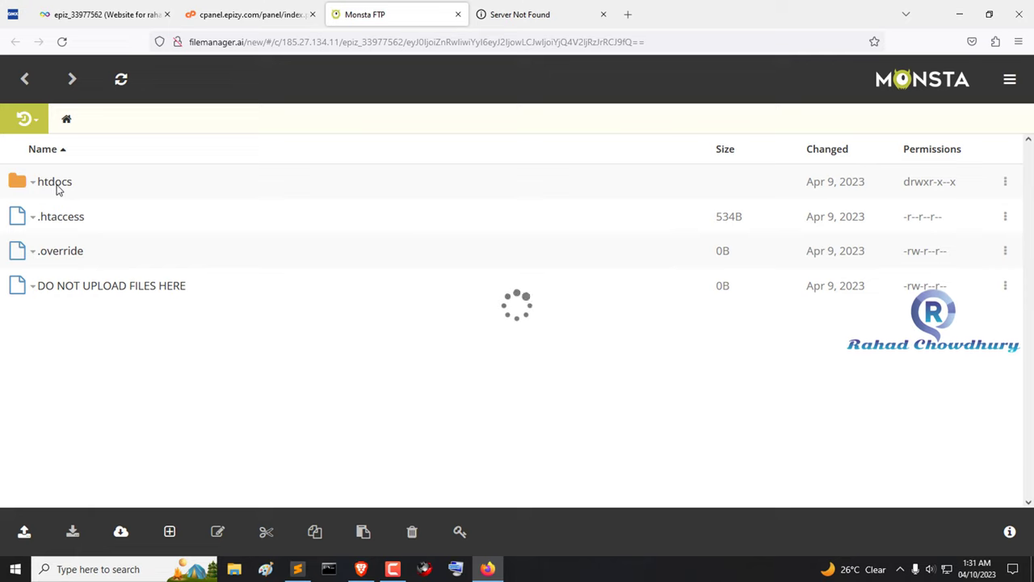
right_click(222, 288)
click(94, 267)
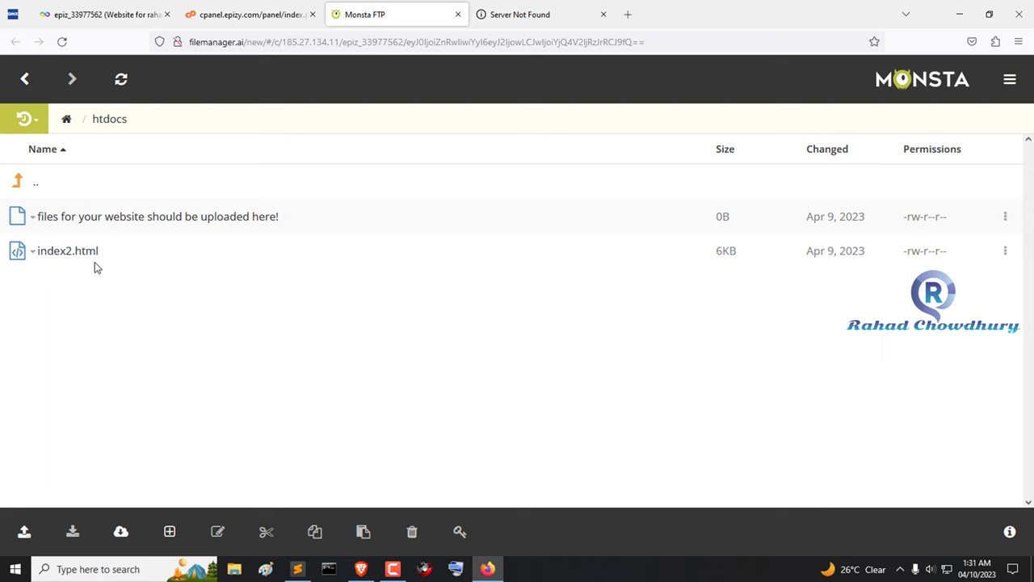
key(super+e)
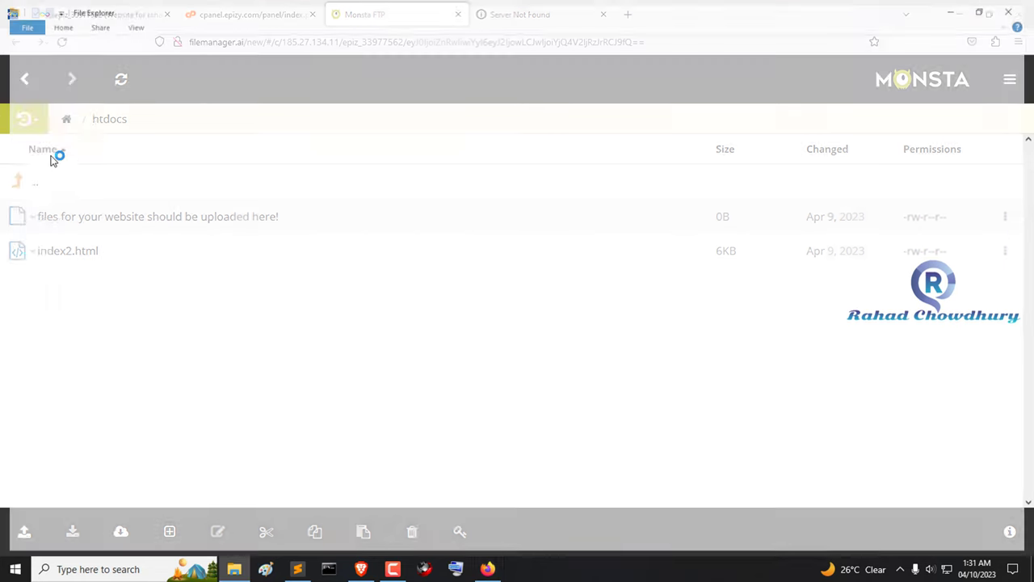
click(50, 123)
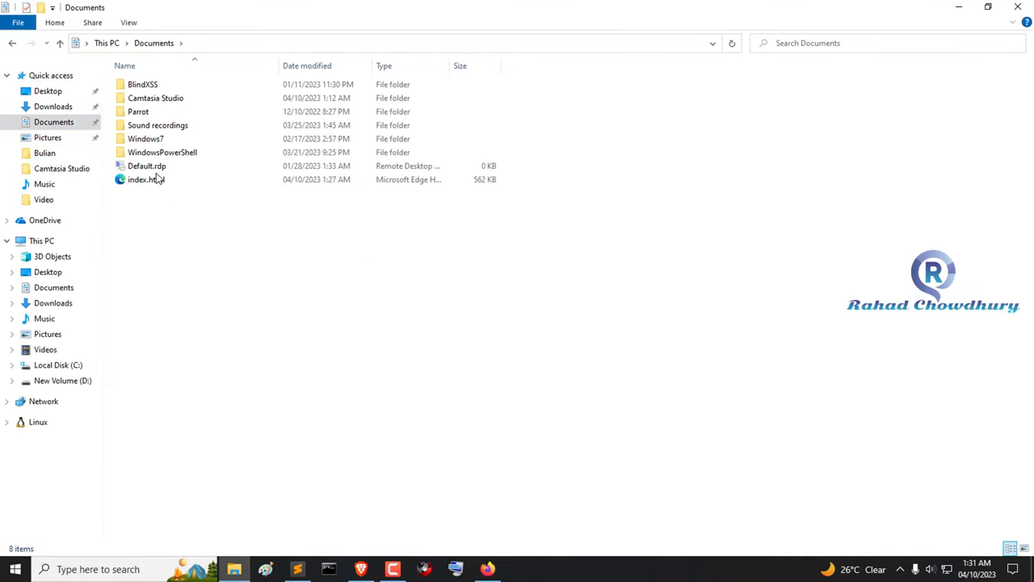
drag(139, 182, 290, 336)
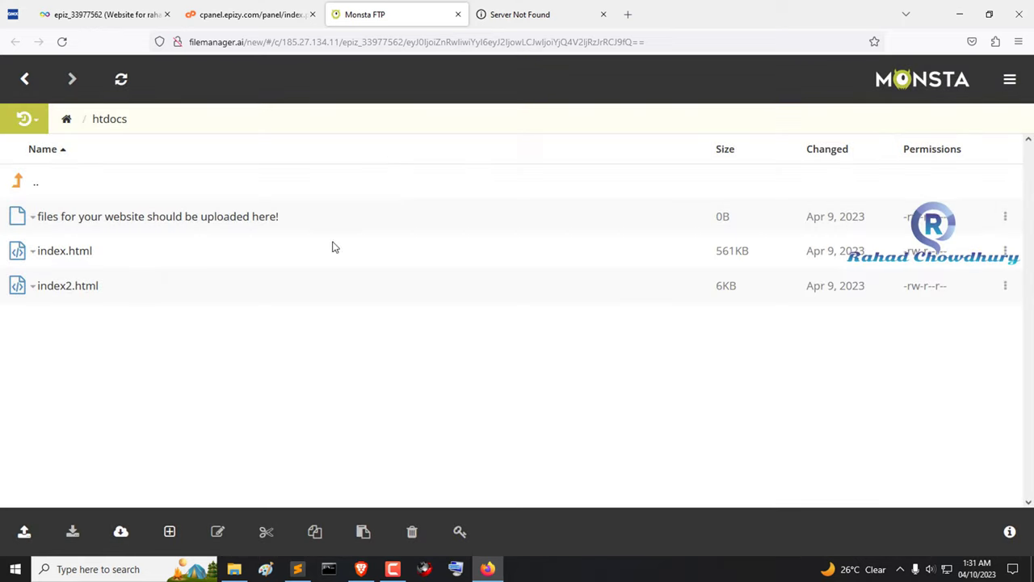
Step: Check the Server Not Found tab, then read the 72-hour activation note on the account page
click(537, 14)
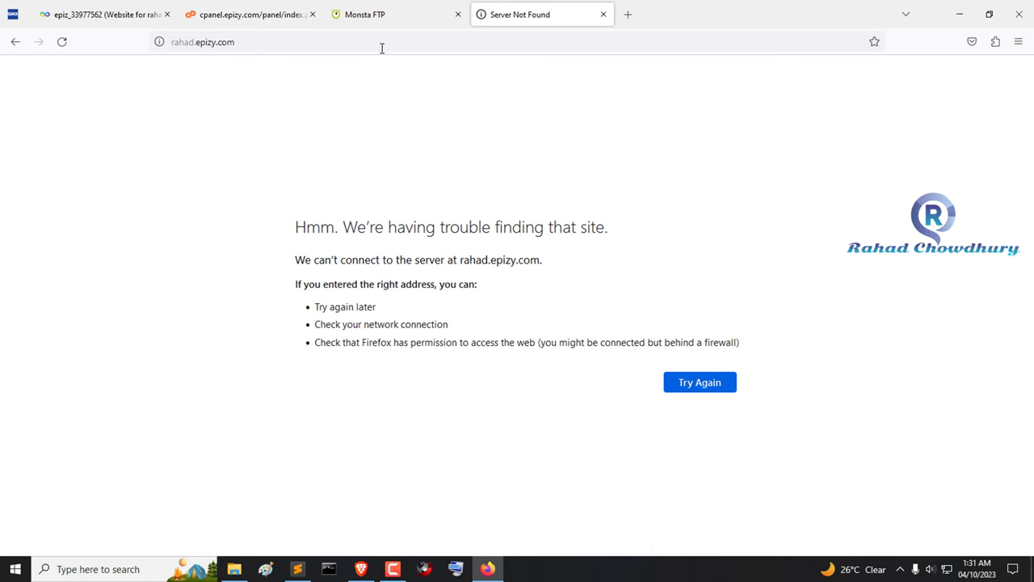
click(267, 41)
key(ctrl+1)
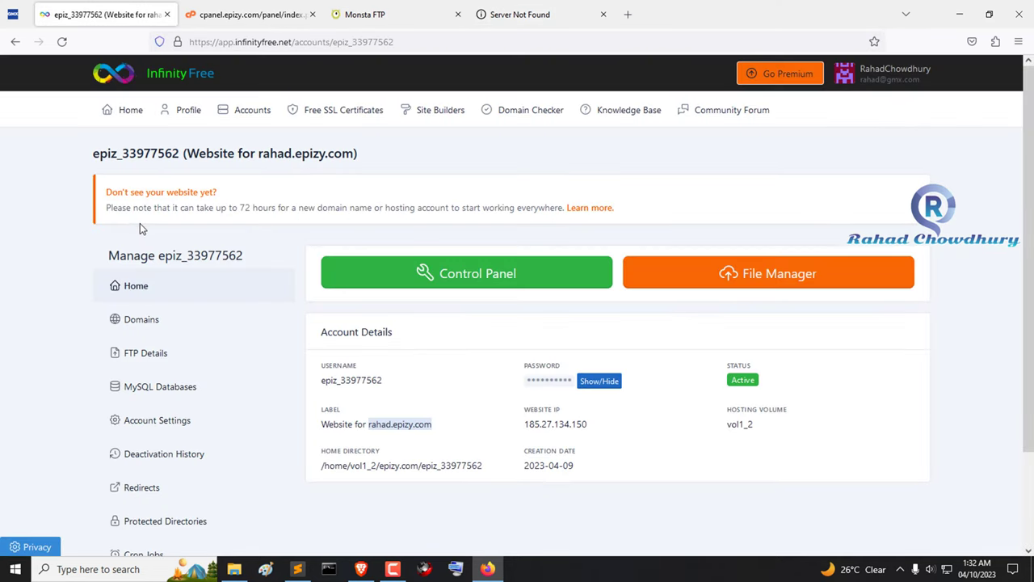
drag(106, 208, 564, 210)
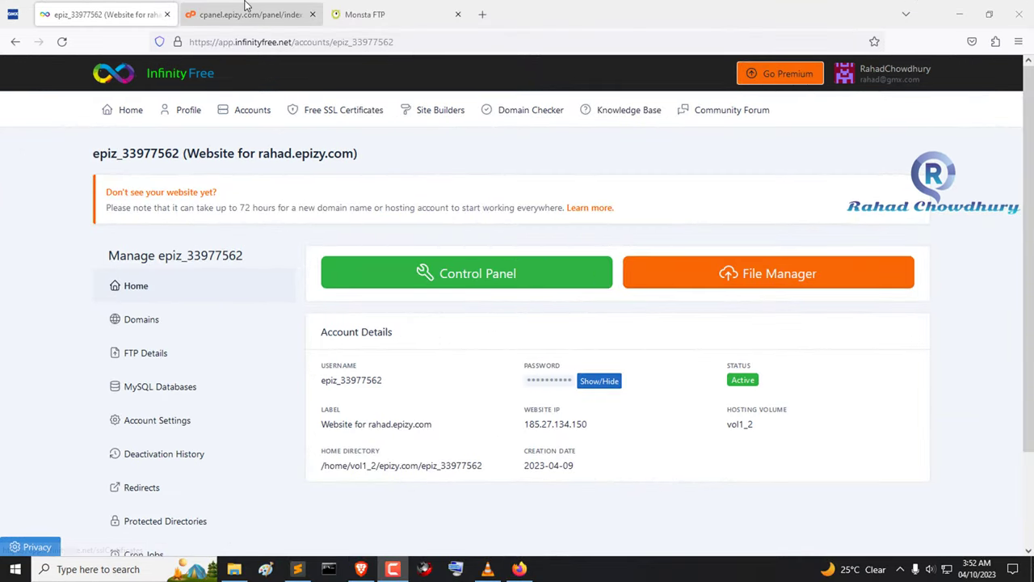
Step: Open index.html in the Monsta FTP editor, scroll through its code, and close without saving
click(271, 12)
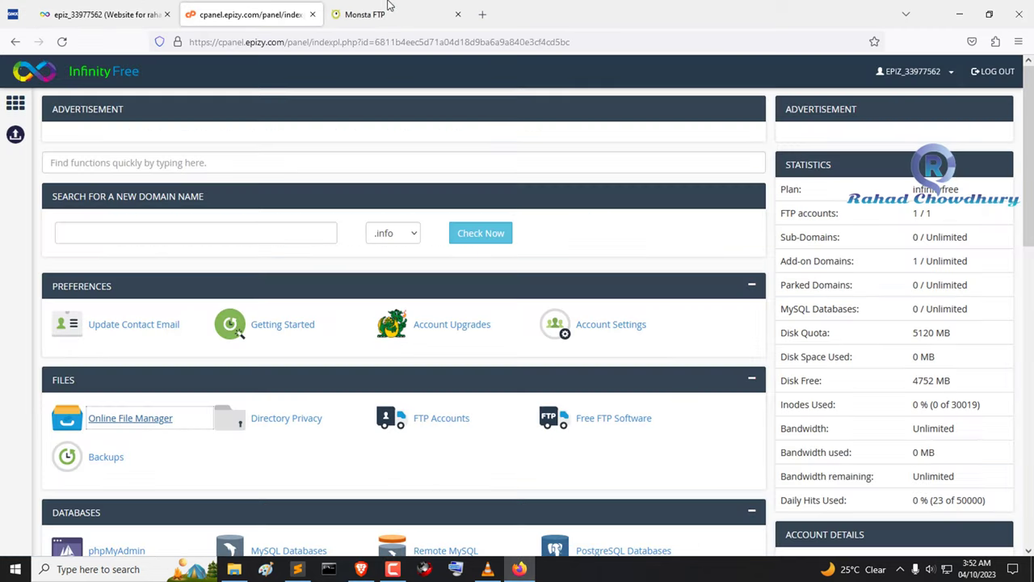
click(388, 10)
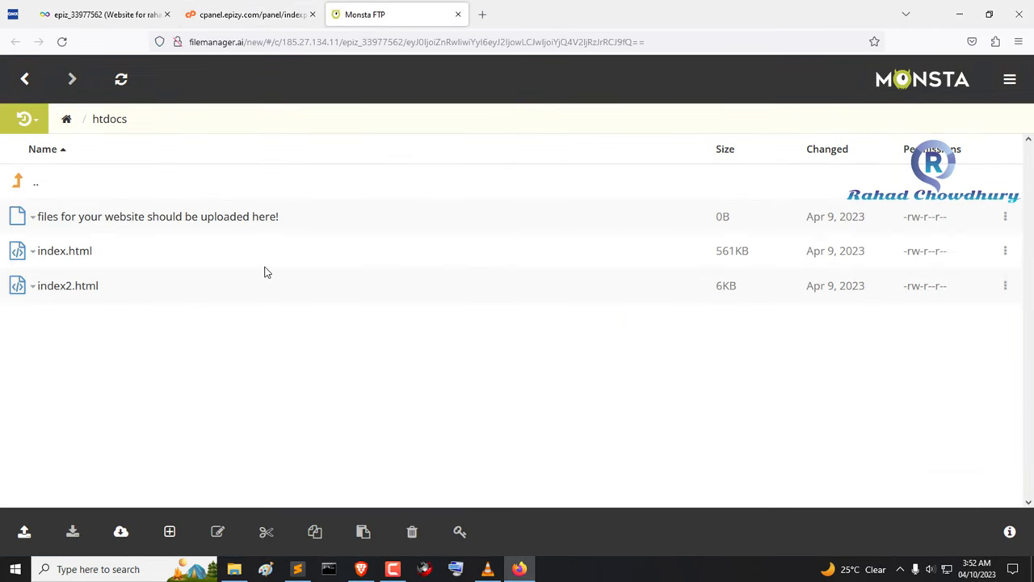
right_click(80, 263)
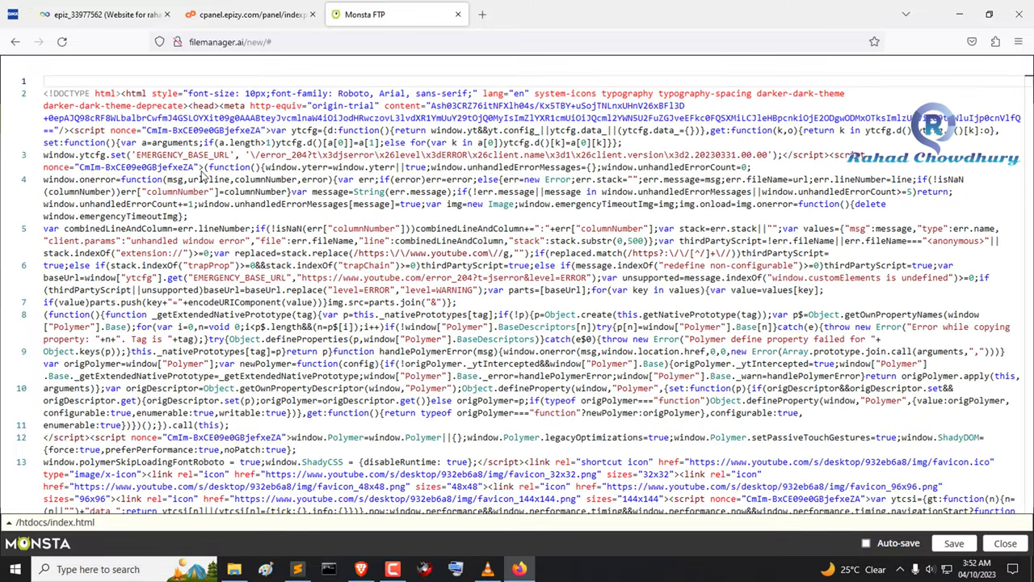
scroll(243, 214, down, 5)
scroll(240, 214, down, 10)
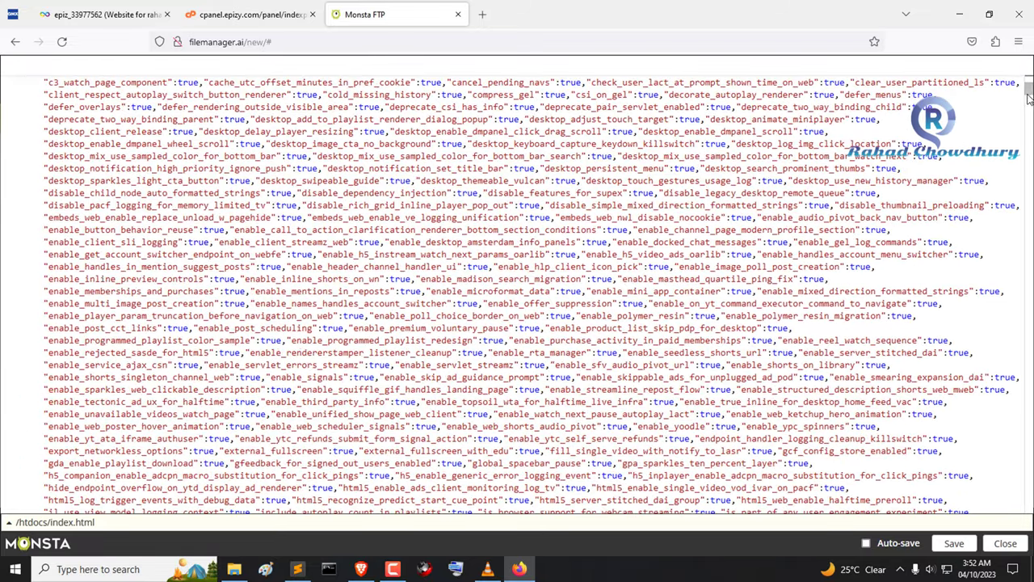
scroll(240, 214, down, 10)
scroll(1006, 505, down, 20)
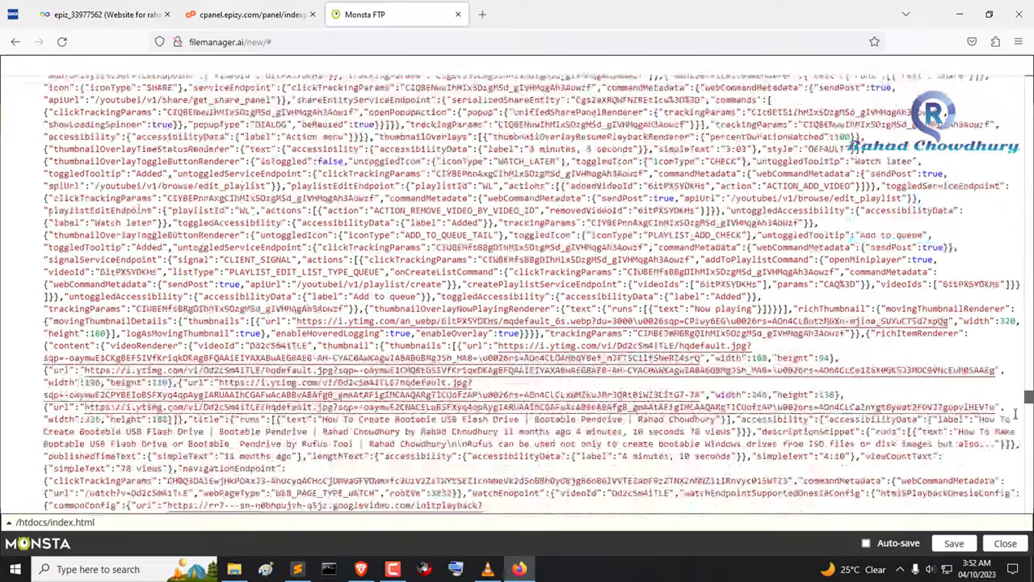
scroll(1006, 505, down, 10)
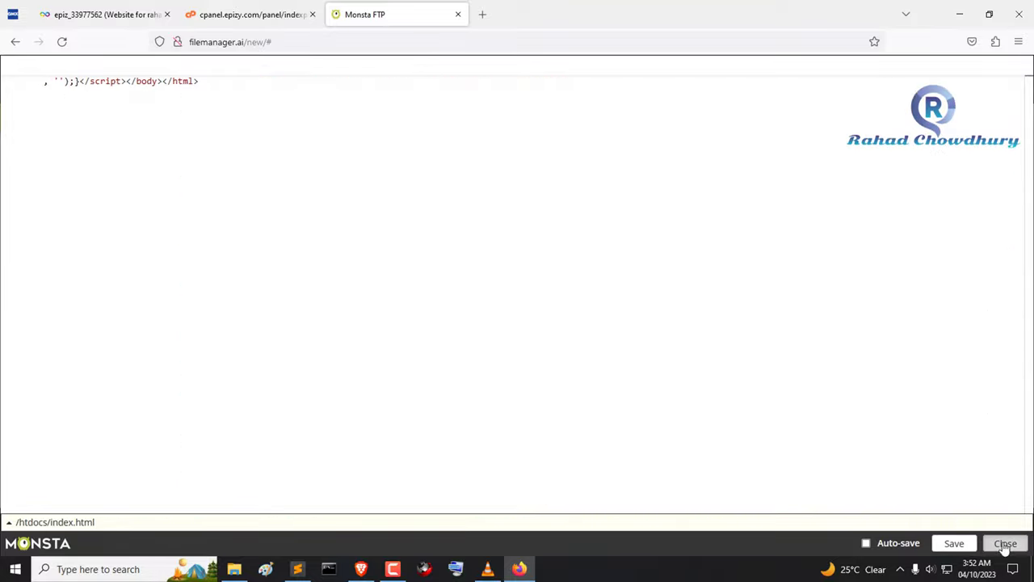
click(1005, 543)
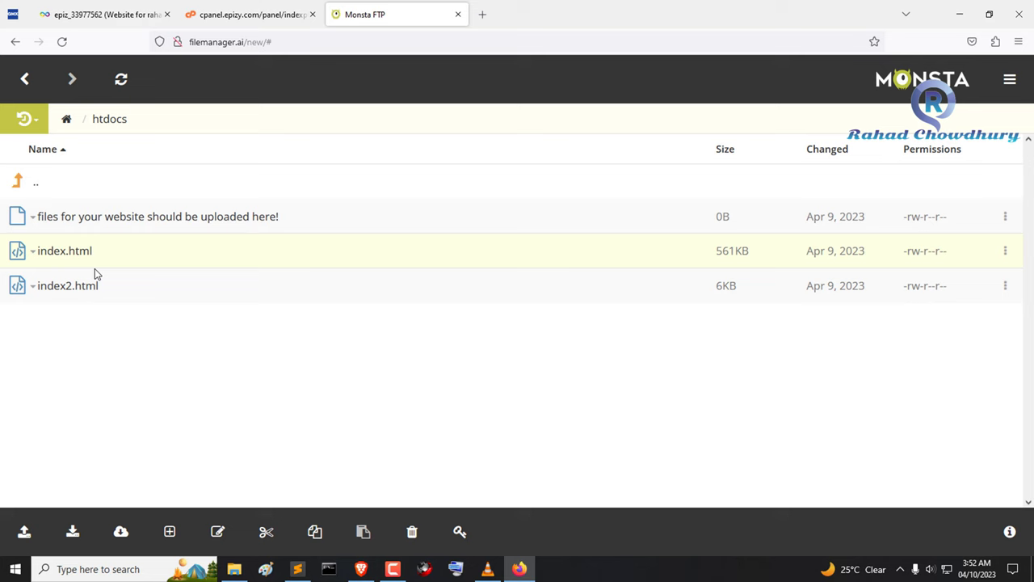
Step: Copy the site's epizy.com address from the account page heading
click(262, 16)
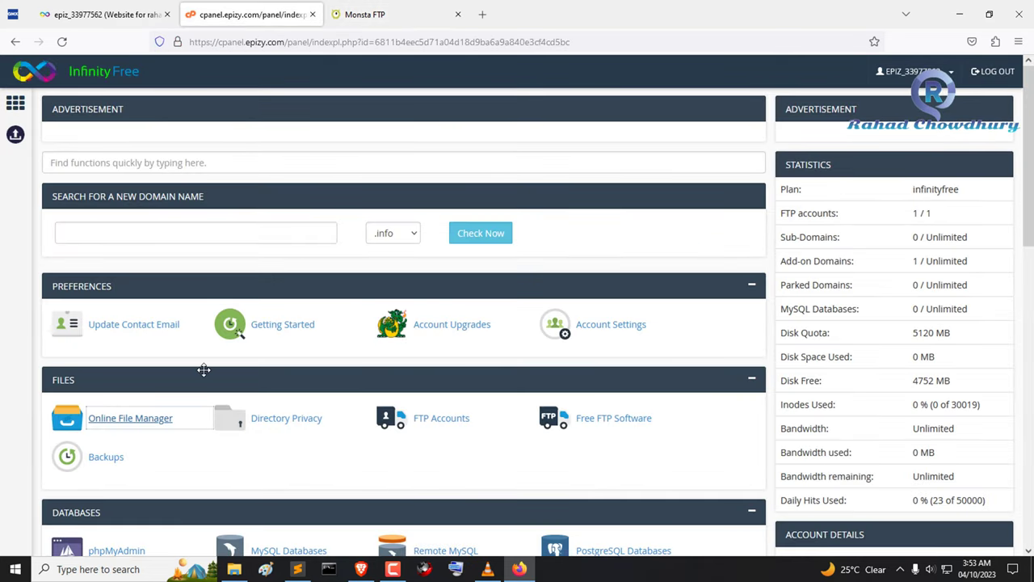
click(89, 16)
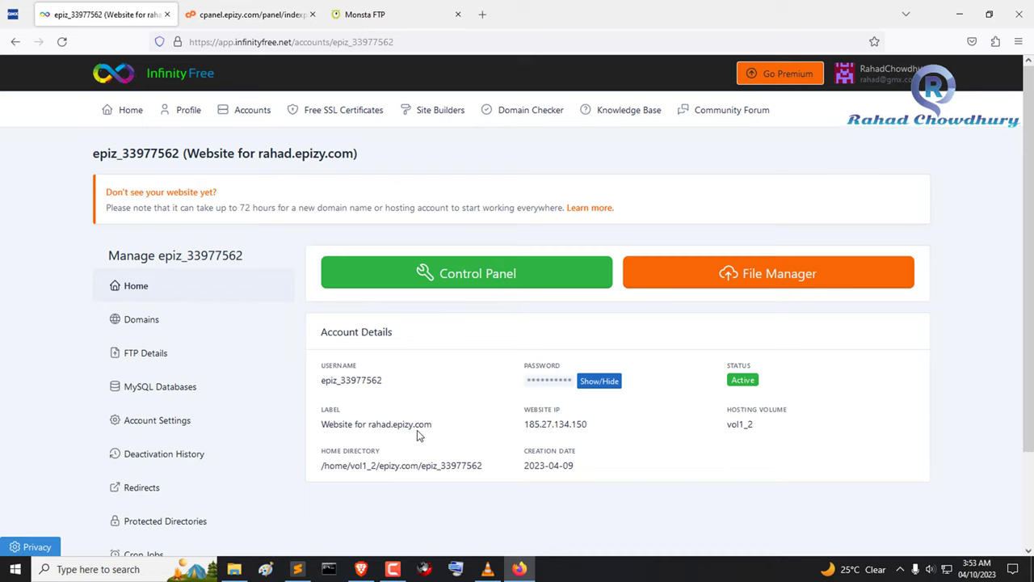
click(419, 405)
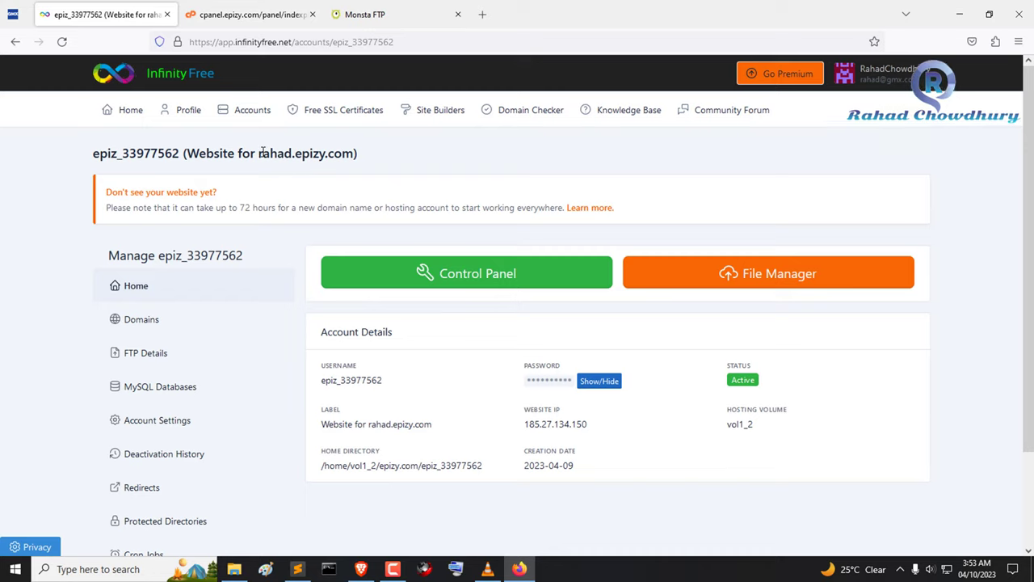
drag(261, 154, 353, 153)
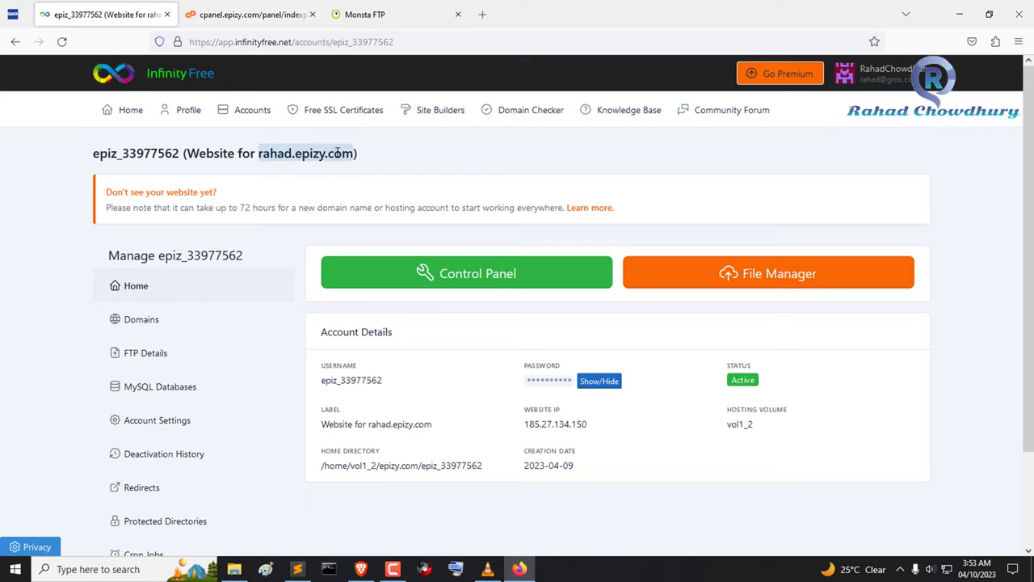
right_click(337, 152)
click(408, 286)
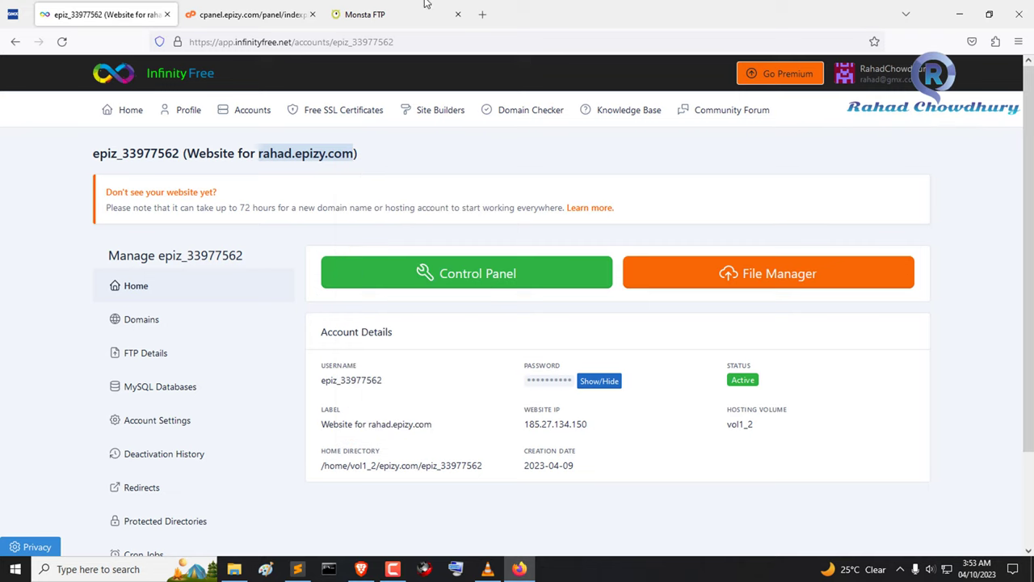
Step: Paste the epizy.com address into a new tab and load the site
click(481, 14)
right_click(397, 40)
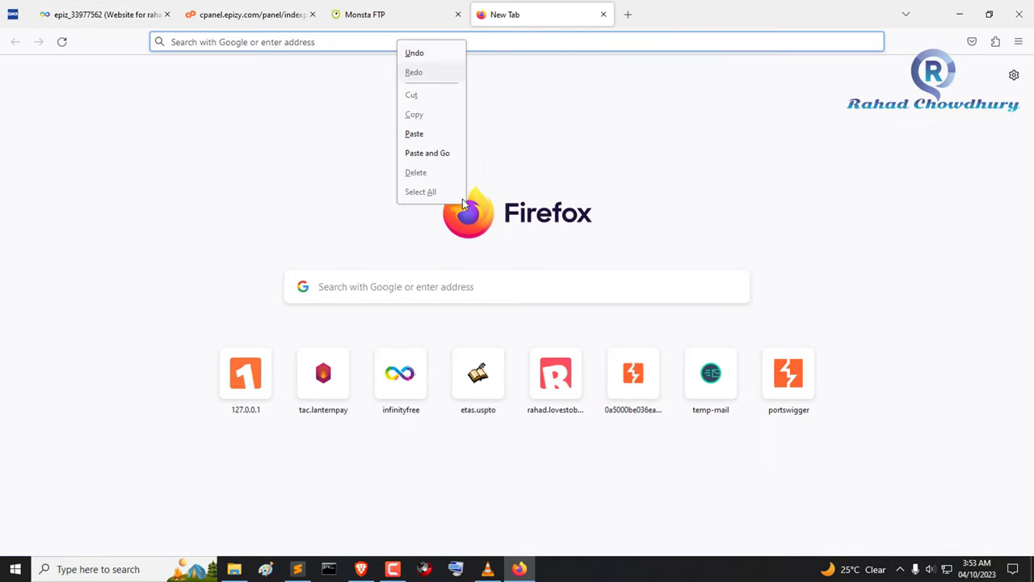
click(427, 153)
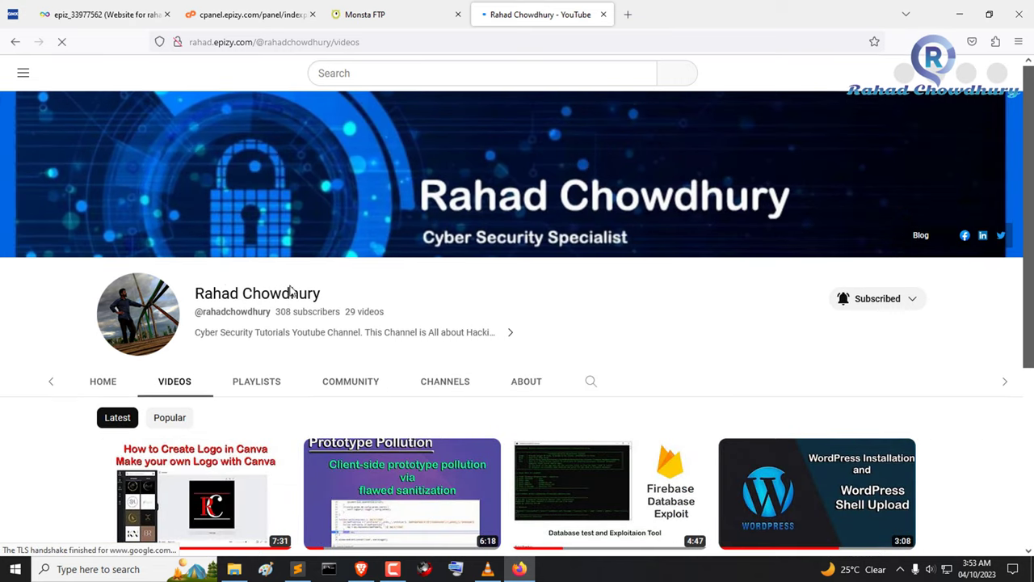
Step: Check the live channel page: open and close the Subscribed menu and scroll through the video grid
drag(194, 295, 469, 296)
click(476, 297)
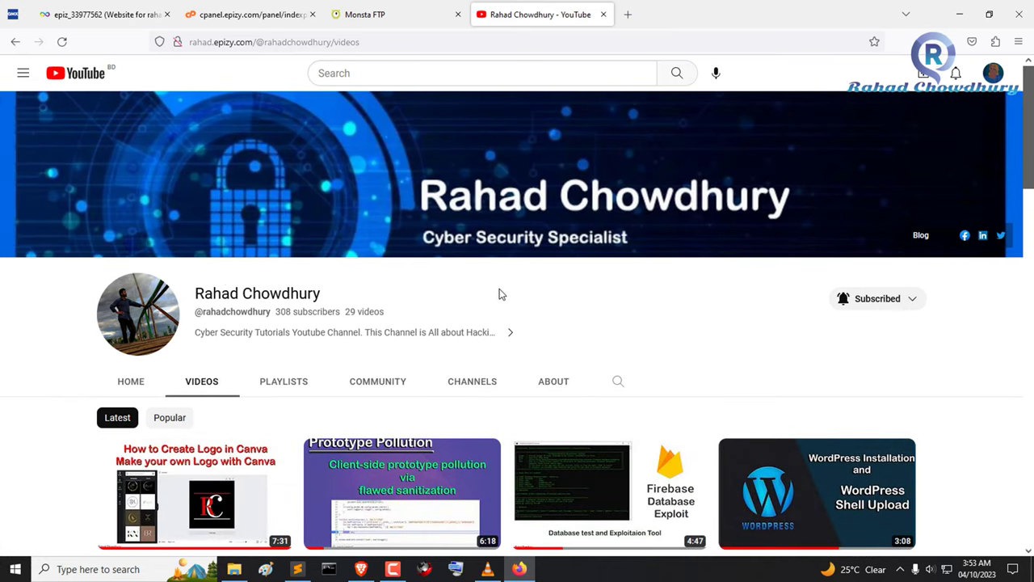
click(914, 305)
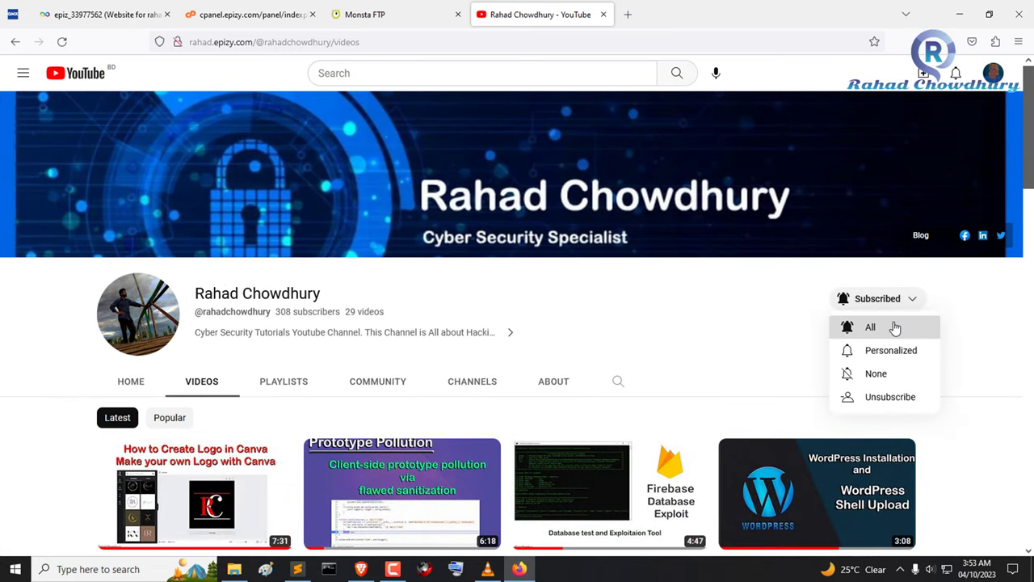
click(718, 311)
scroll(409, 282, down, 8)
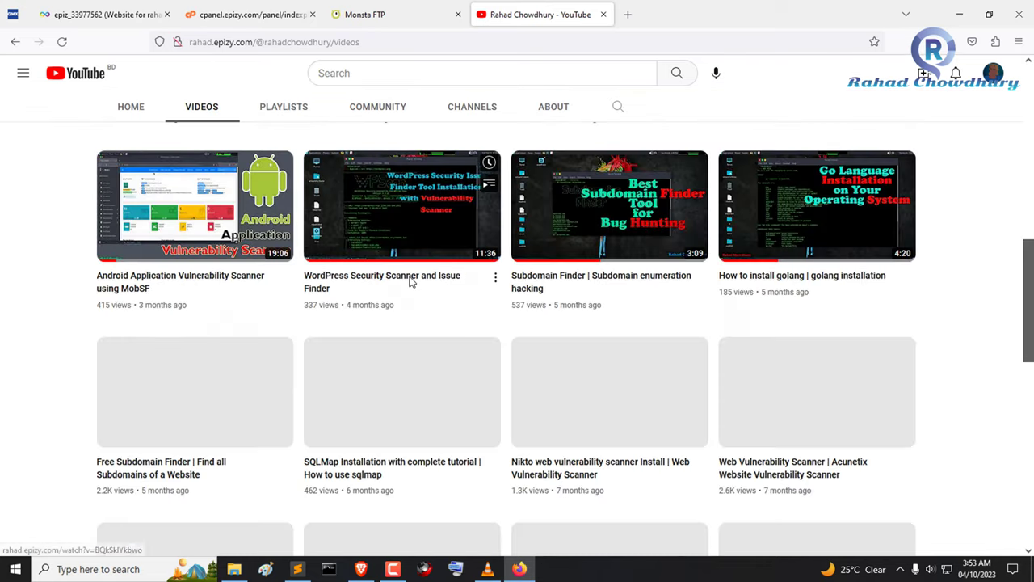
scroll(423, 328, down, 7)
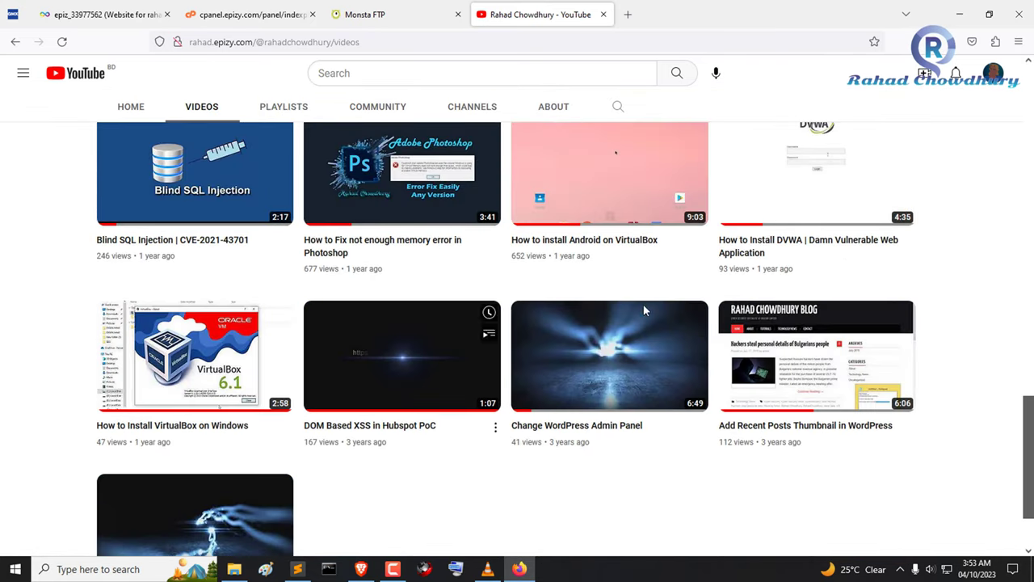
scroll(589, 337, up, 3)
scroll(586, 351, up, 12)
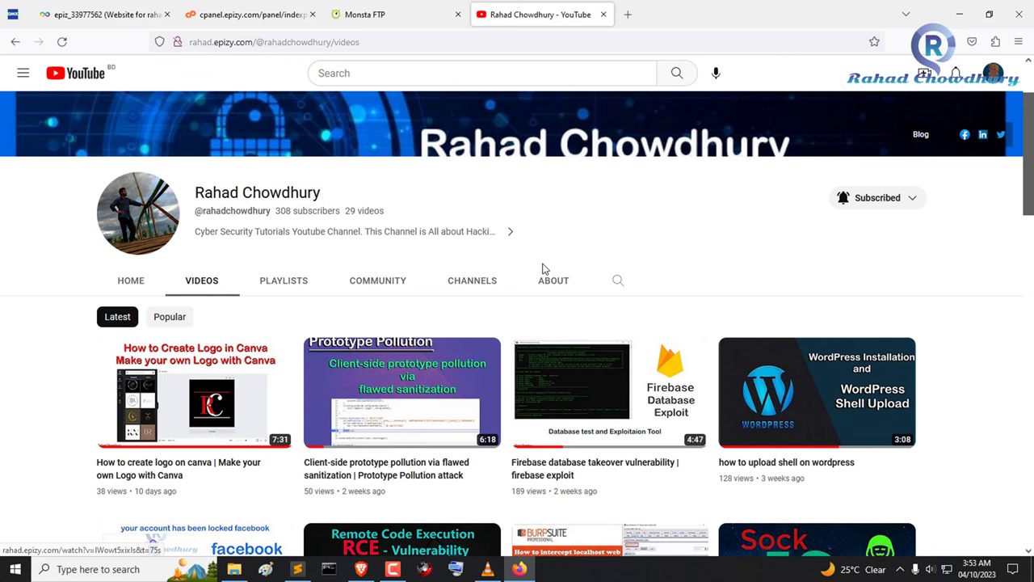
Step: Reload the site at its bare epizy.com subdomain root to confirm it still serves the page
drag(196, 199, 387, 199)
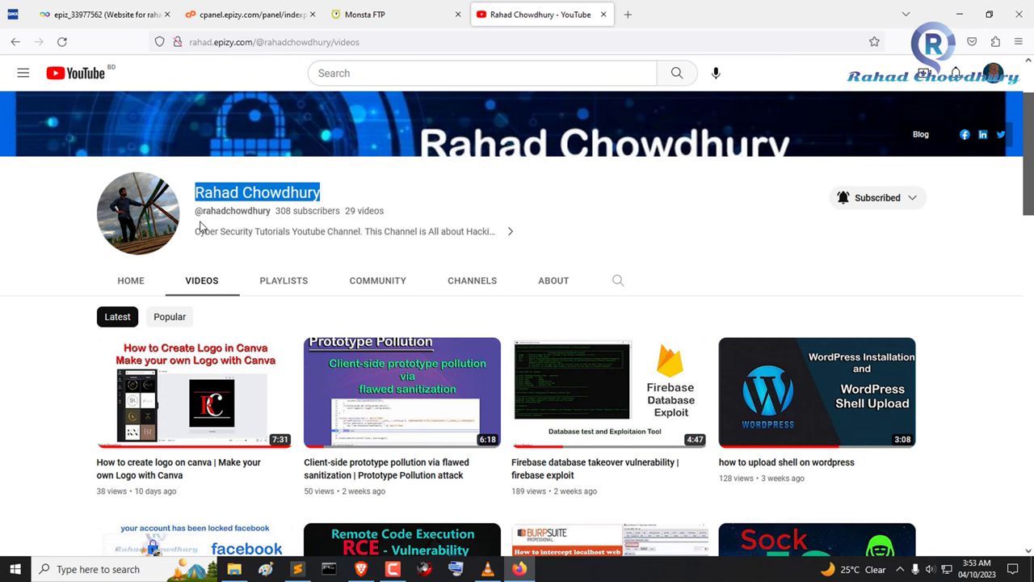
drag(189, 42, 253, 42)
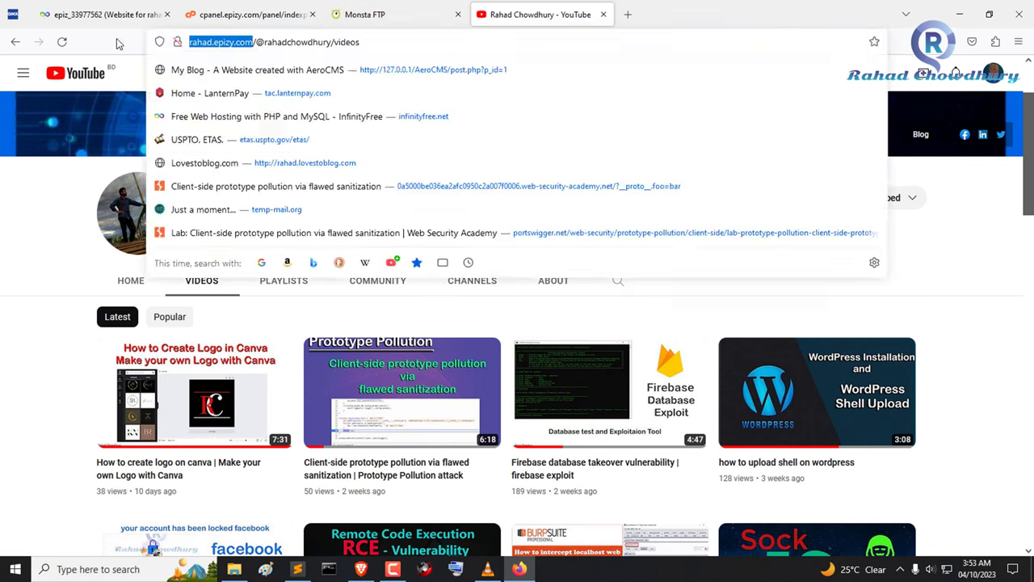
click(101, 193)
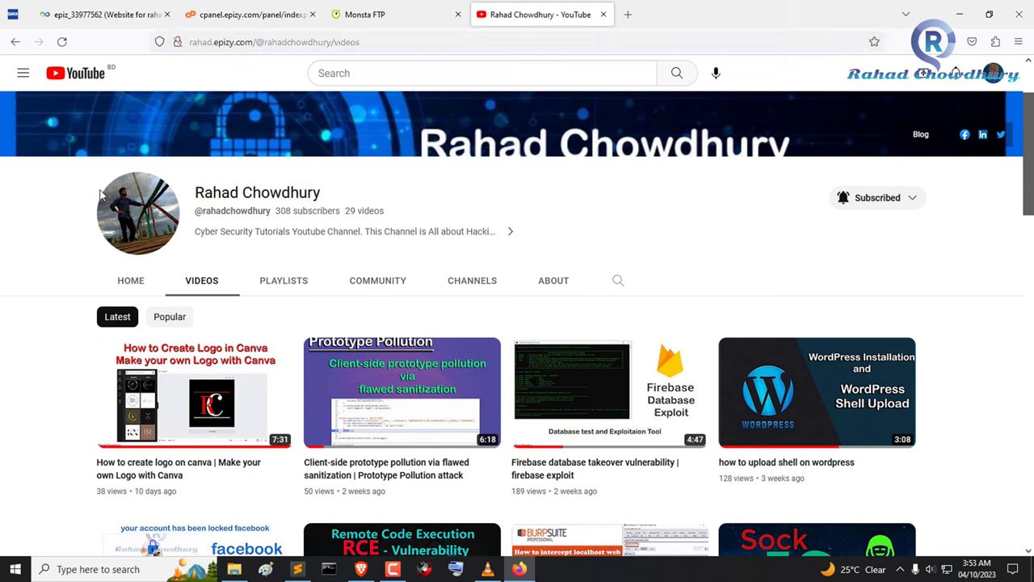
click(257, 42)
key(ctrl+v)
key(Return)
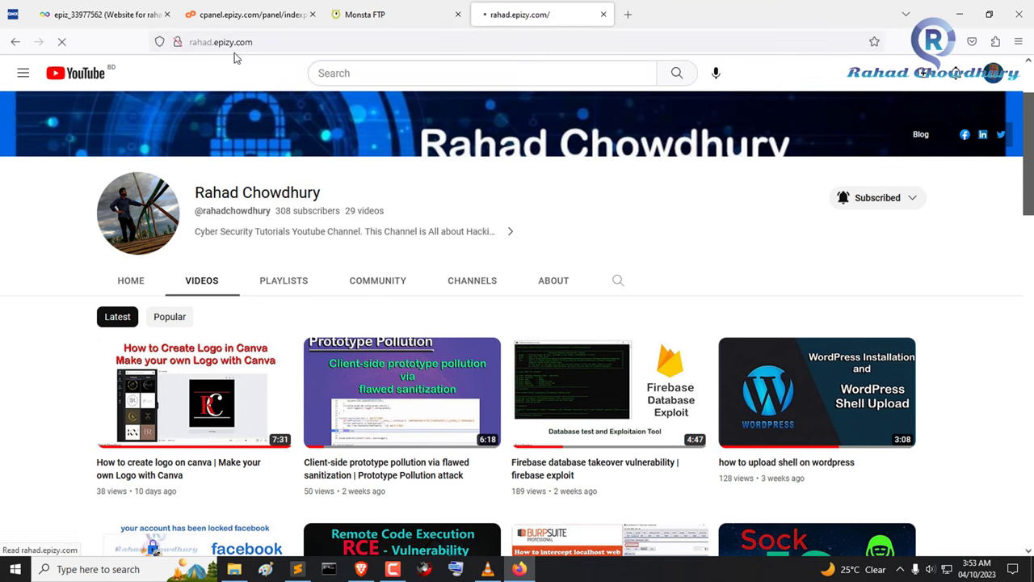